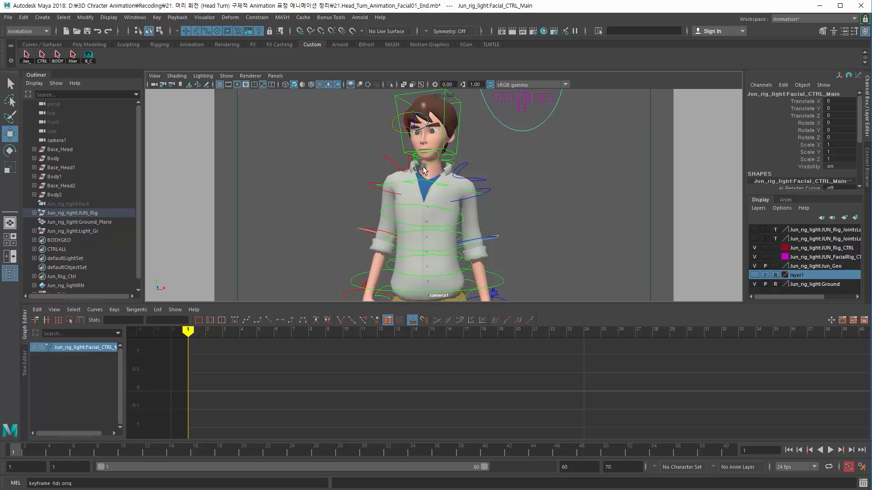
Step: Select the facial control board and move it beside the character's head
left_click(344, 173)
left_click(513, 128)
key("space")
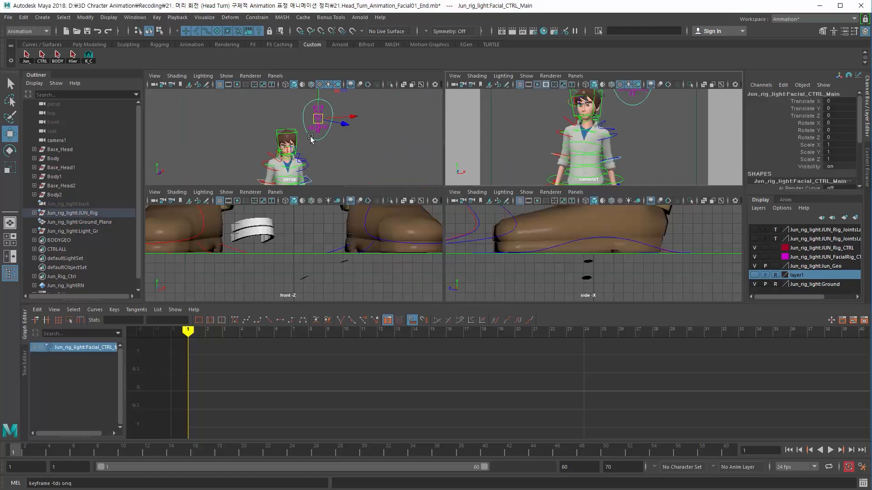
left_click_drag(318, 119, 332, 150)
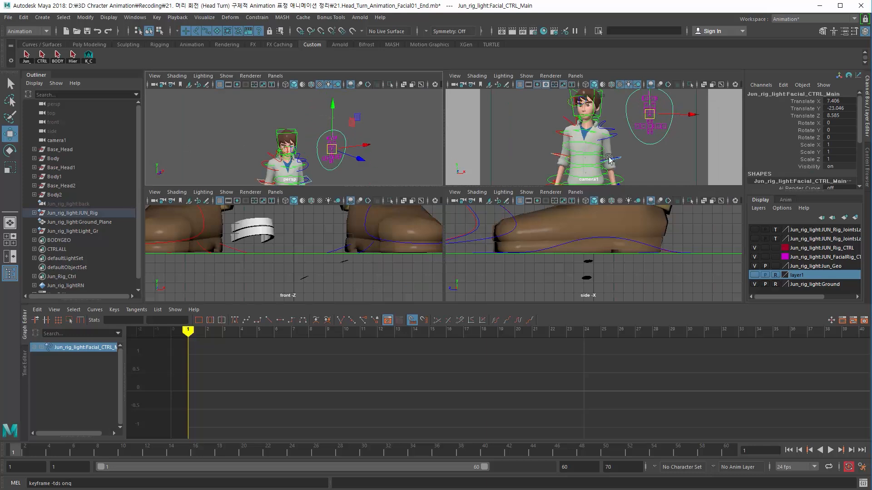
key("space")
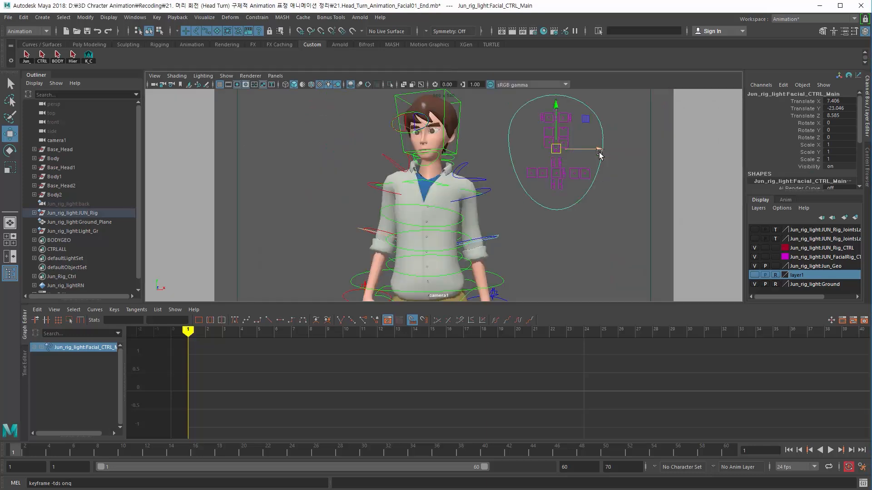
Step: Select all controls in the JUN_Rig_CTRL display layer to show their keys
left_click(243, 257)
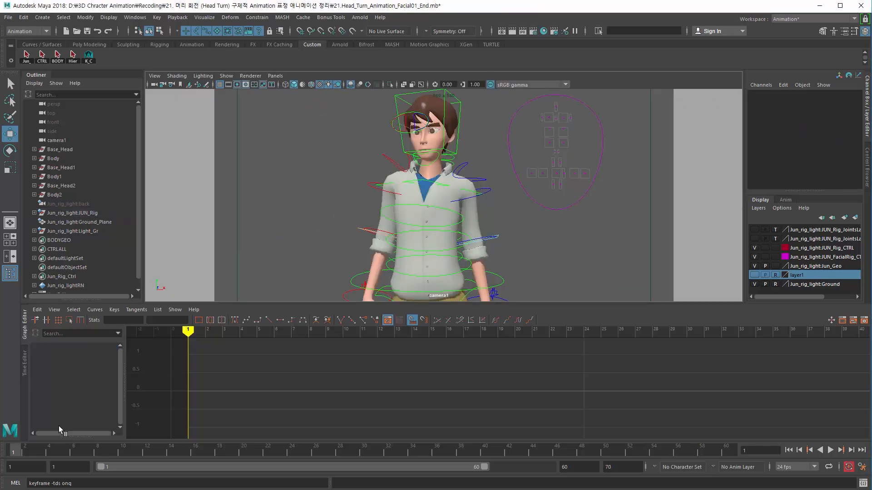
right_click(825, 250)
left_click(791, 289)
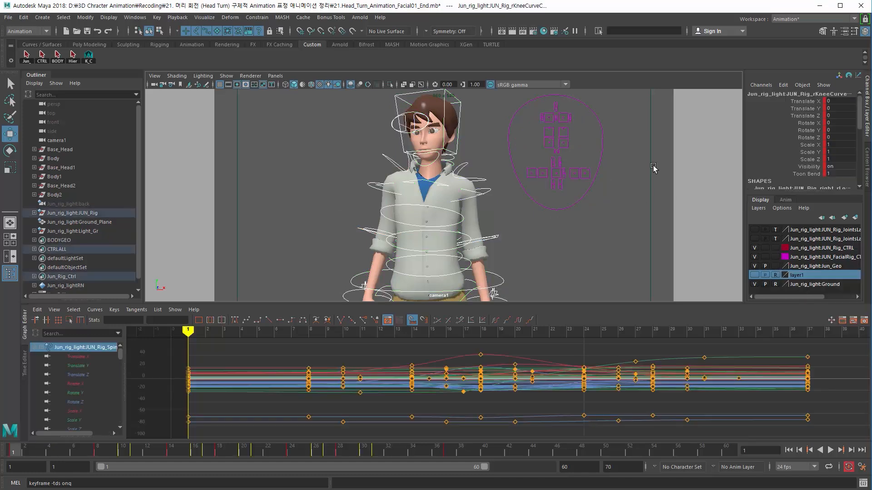
right_click(826, 258)
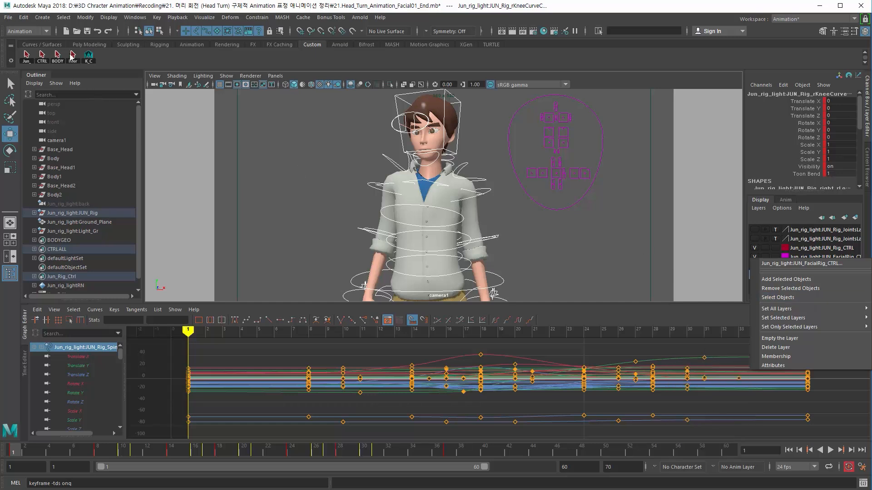
left_click(814, 250)
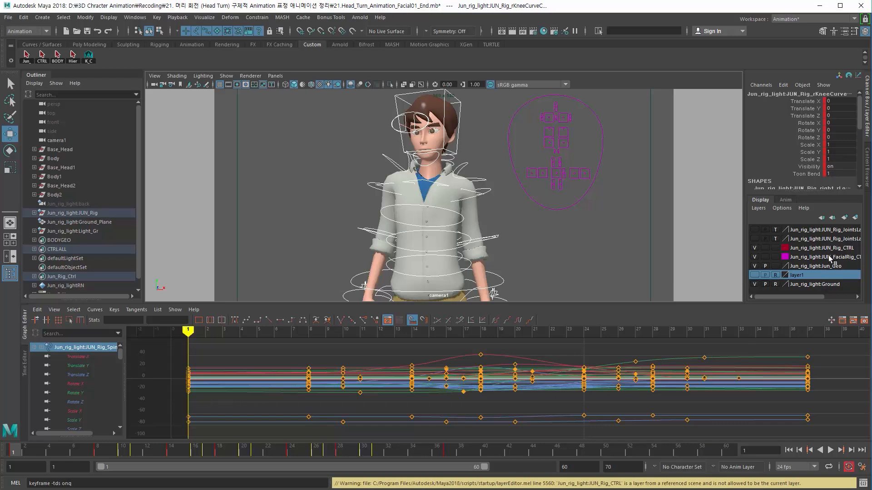
right_click(830, 258)
left_click(684, 230)
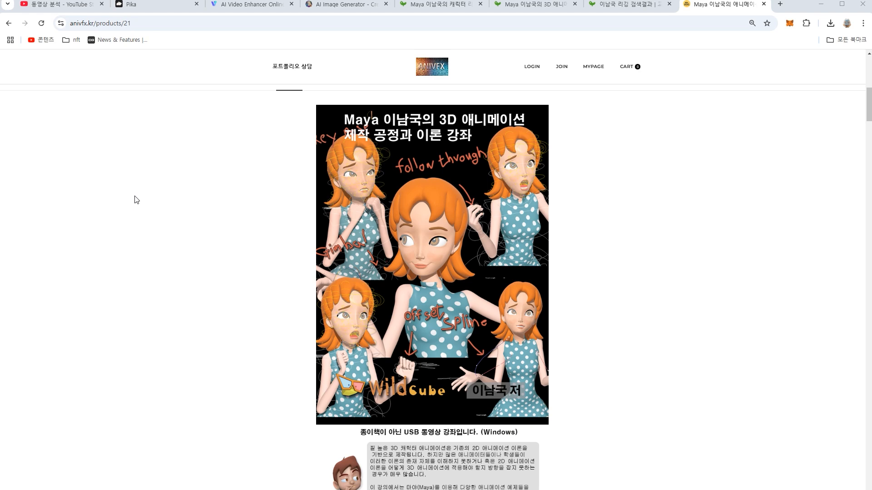
Step: Scroll through the ANIVFX Maya animation course page in the browser
scroll(491, 375, "down", 16)
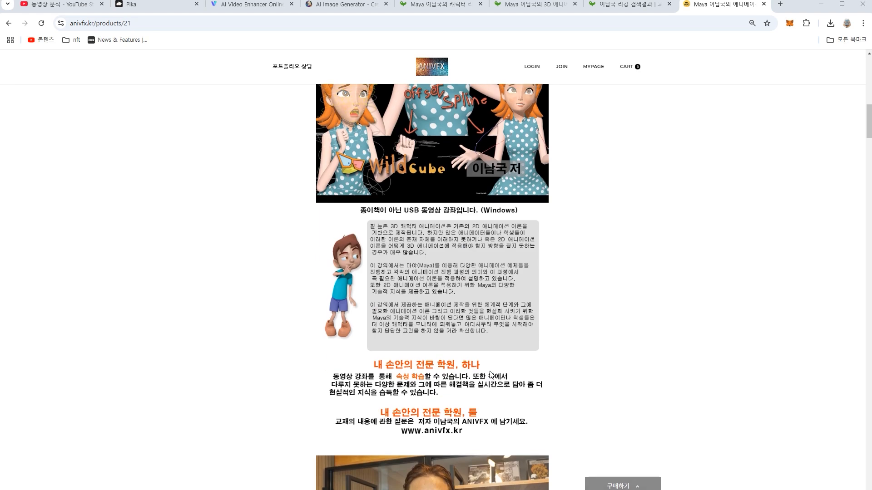
scroll(492, 375, "down", 14)
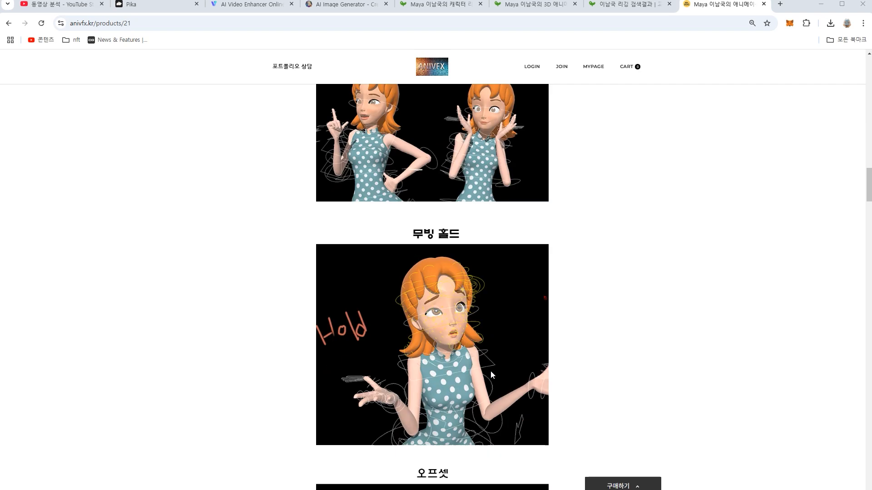
scroll(491, 375, "up", 4)
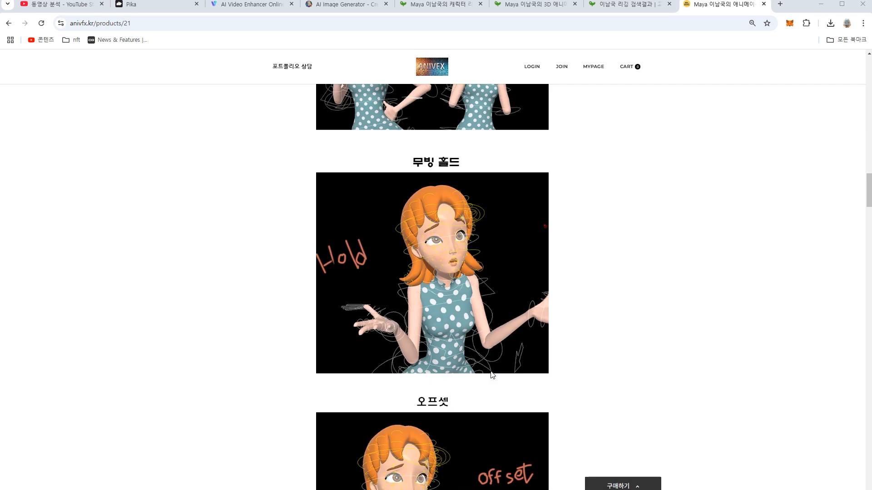
scroll(492, 375, "down", 4)
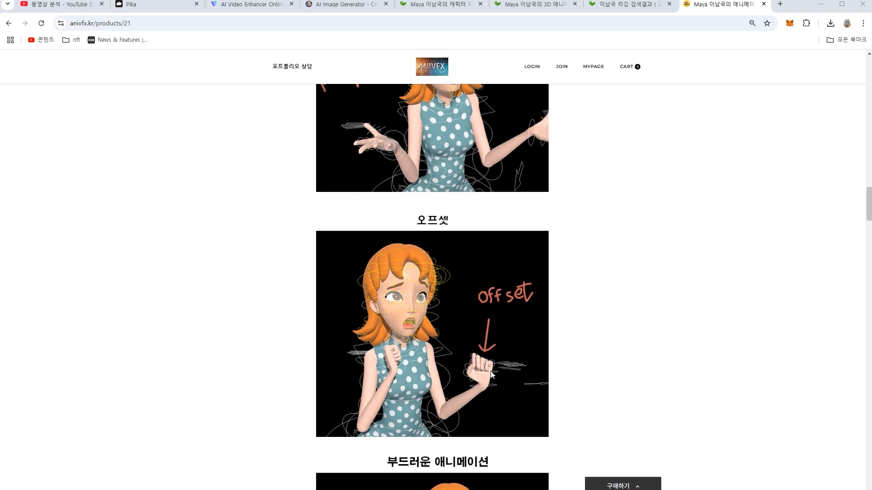
scroll(465, 366, "up", 8)
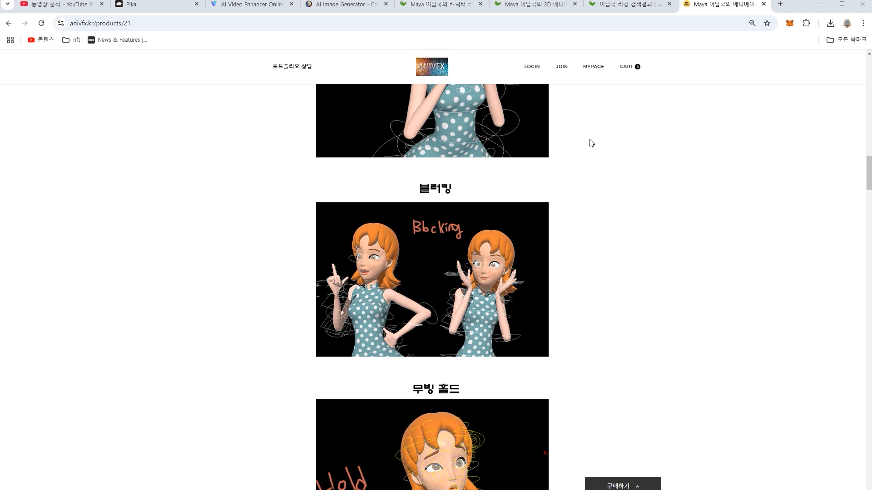
left_click(535, 6)
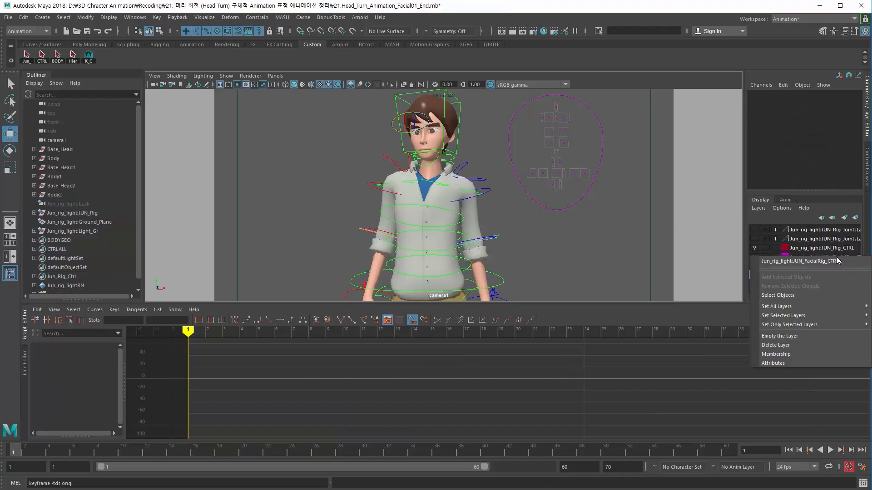
Step: Select the objects of the JUN_FacialRig_CTRL layer, keeping the head and eyelid controls
left_click(818, 295)
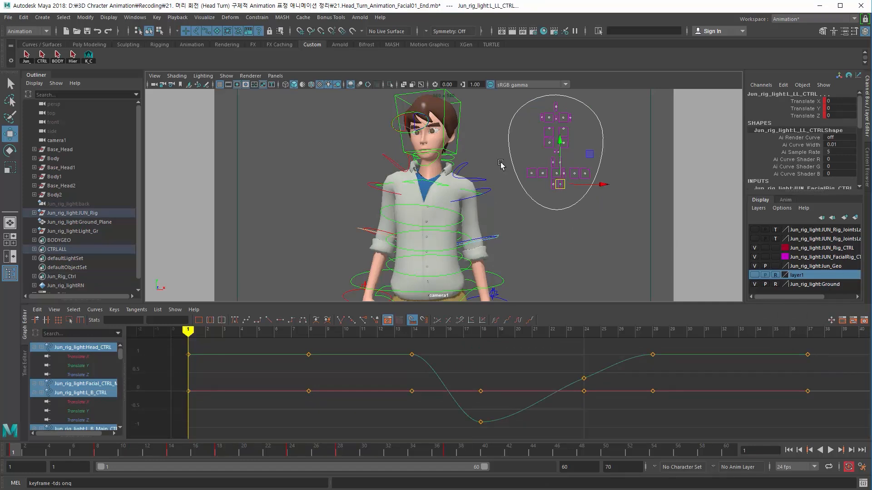
left_click_drag(502, 152, 515, 147, "ctrl")
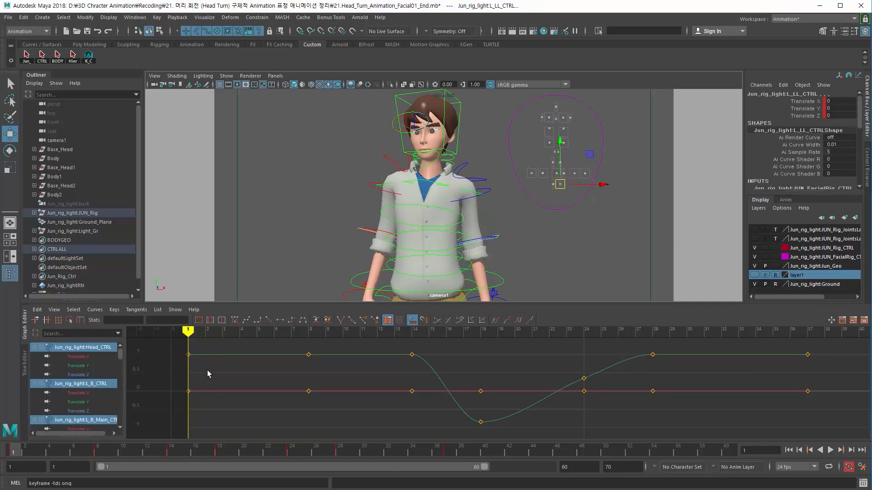
Step: Scrub through the head turn and set a key on the selected facial controls at an earlier frame
left_click_drag(75, 456, 174, 461)
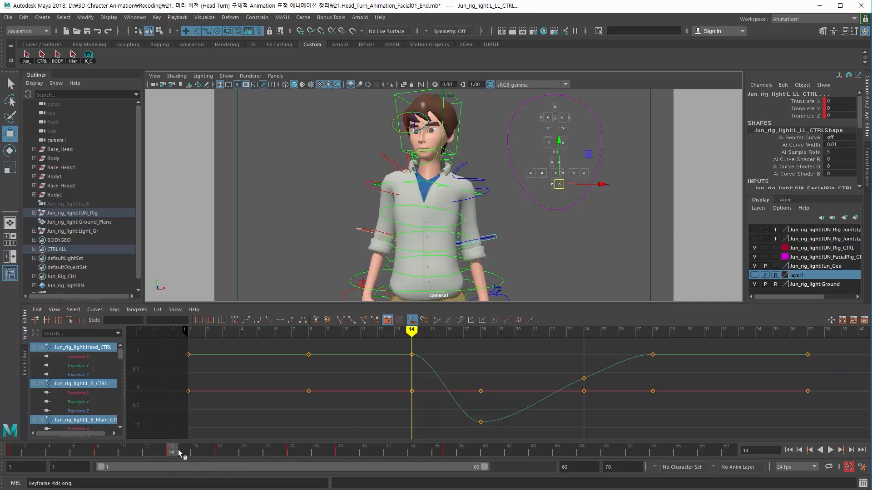
left_click_drag(176, 451, 220, 451)
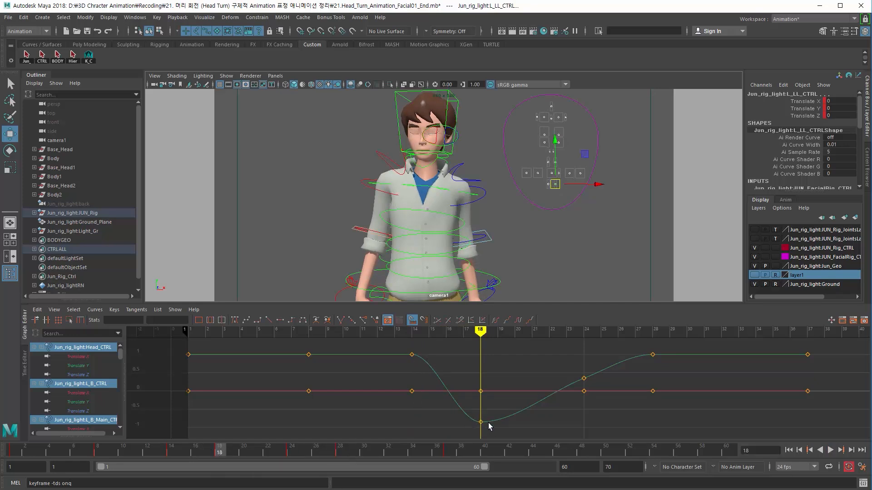
left_click_drag(194, 456, 222, 457)
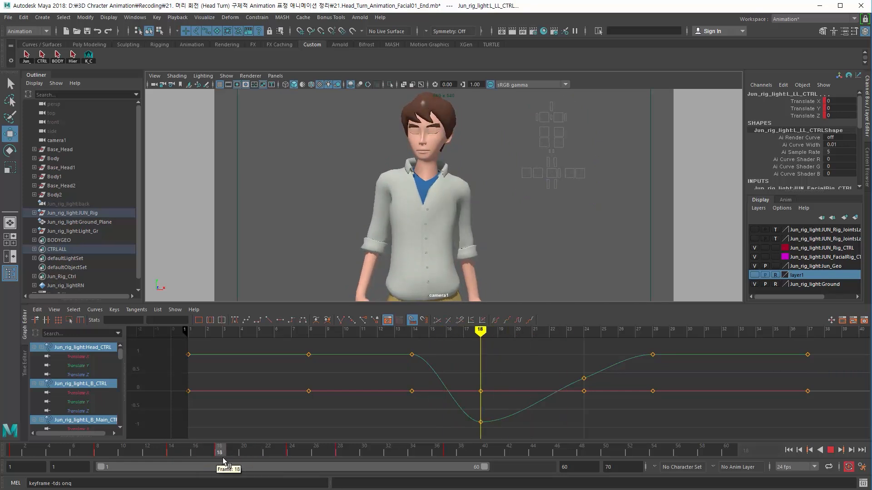
left_click_drag(223, 459, 290, 455)
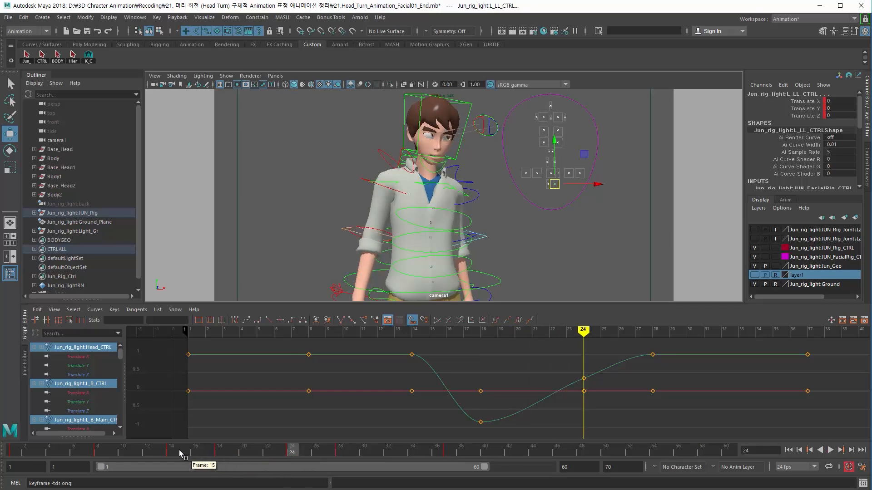
mouse_move(181, 457)
left_mouse_down()
mouse_move(171, 456)
mouse_move(242, 451)
mouse_move(259, 453)
mouse_move(228, 451)
mouse_move(269, 453)
mouse_move(219, 457)
mouse_move(286, 459)
left_mouse_up()
left_click(152, 456)
key("s")
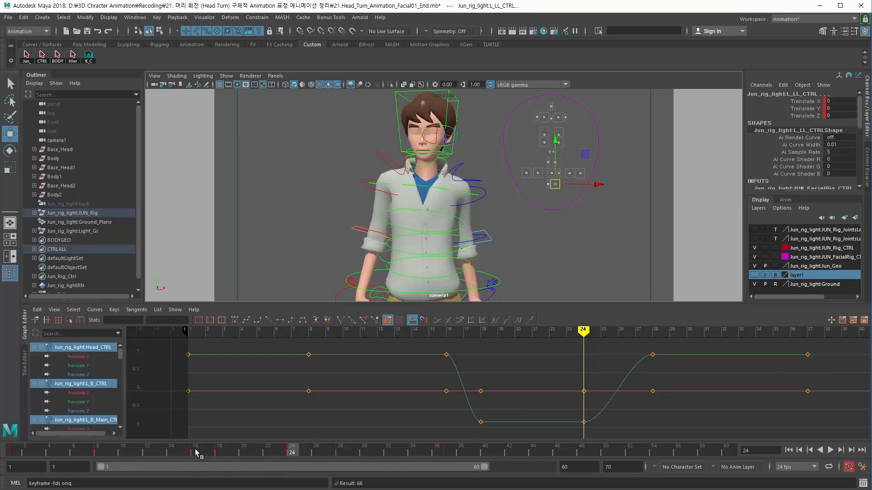
Step: Shift the eyelid reopening key one frame earlier to frame 27 and scrub to check the blink
left_click_drag(196, 453, 341, 456)
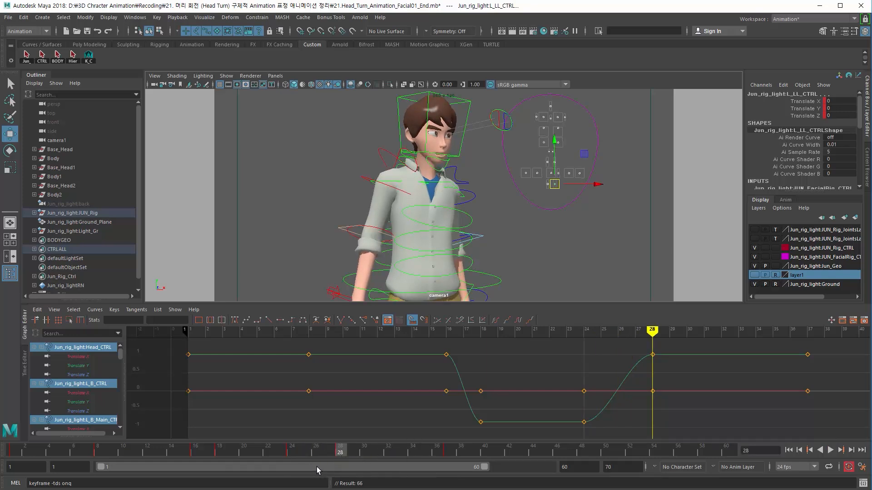
left_click_drag(333, 455, 281, 472, "shift")
left_click(272, 456)
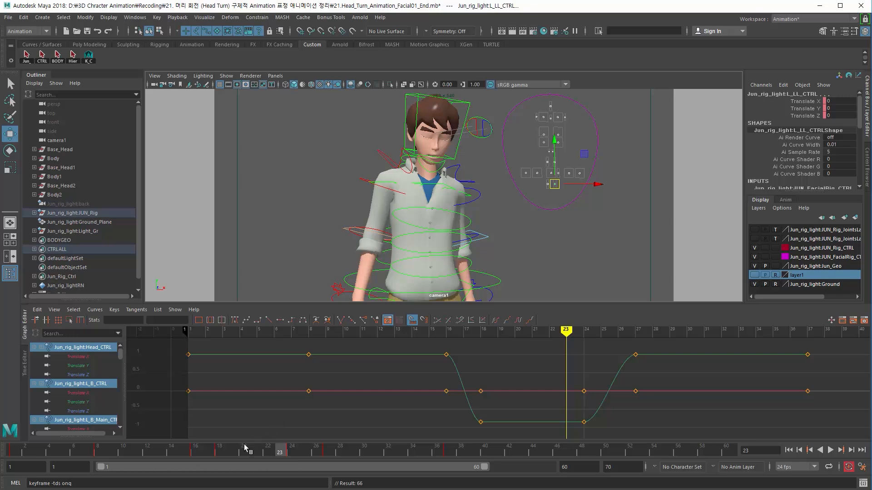
left_click_drag(256, 454, 219, 450)
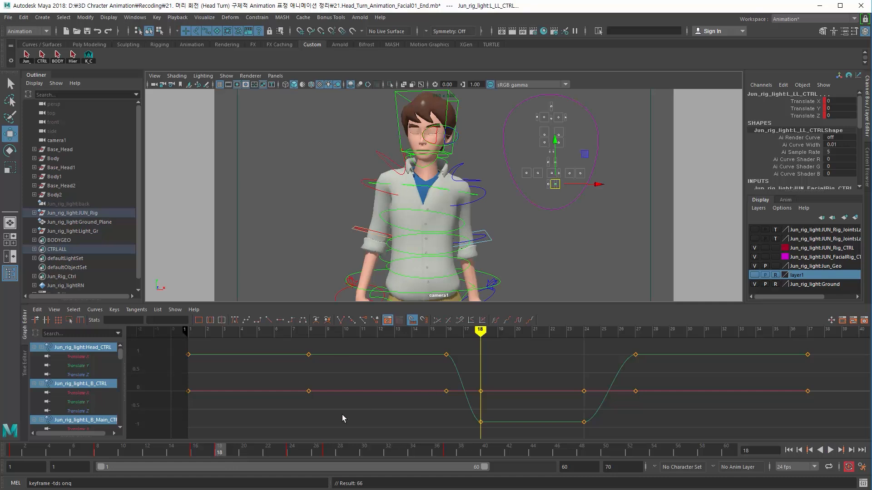
left_click_drag(257, 453, 291, 452)
Step: Select the jaw control and set a key on it at frame 18
left_click(419, 200)
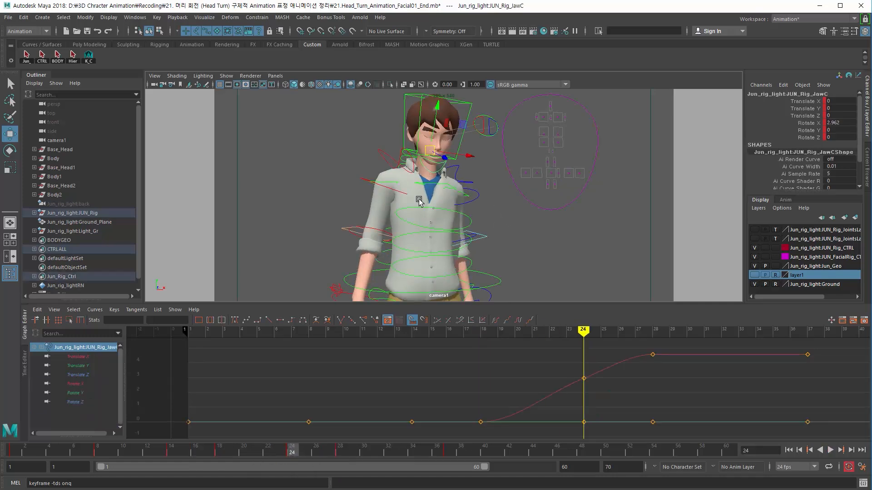
left_click_drag(194, 451, 292, 452)
left_click(218, 453)
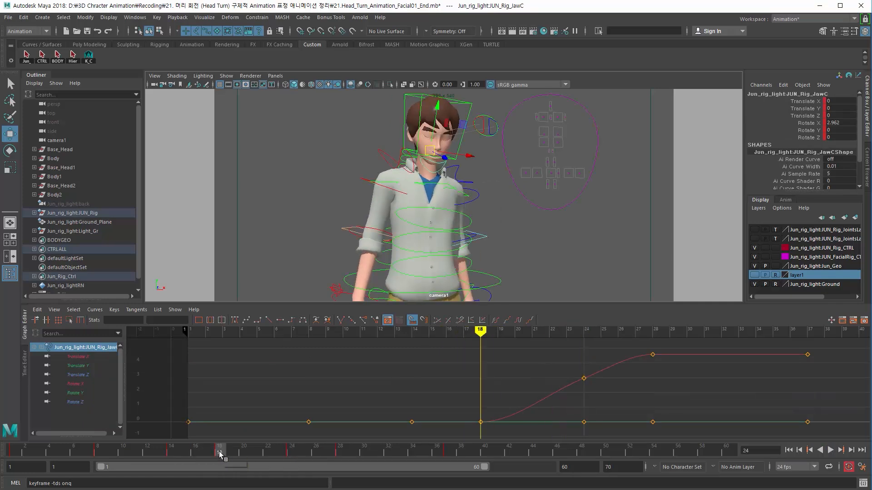
key("s")
left_click_drag(186, 455, 346, 466)
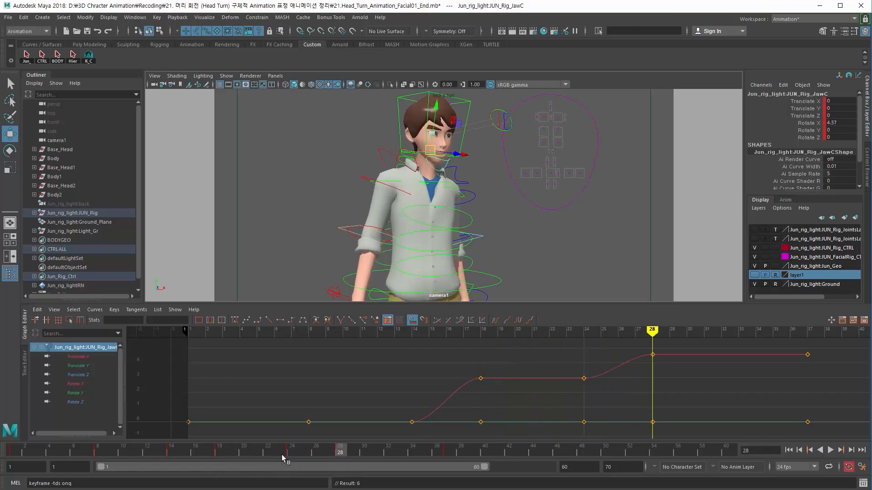
Step: Undo the jaw keying and scrub the timeline to review the jaw motion
key("ctrl+z")
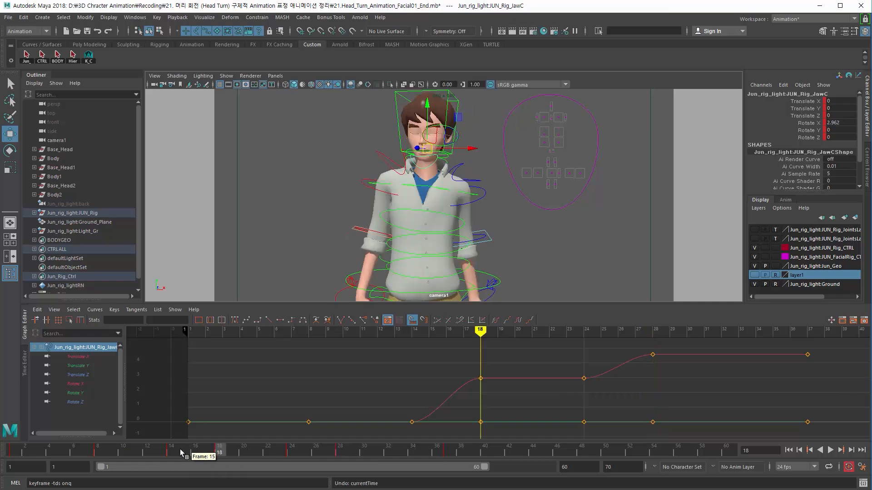
key("ctrl+z")
left_click_drag(181, 454, 296, 455)
left_click_drag(300, 454, 219, 465)
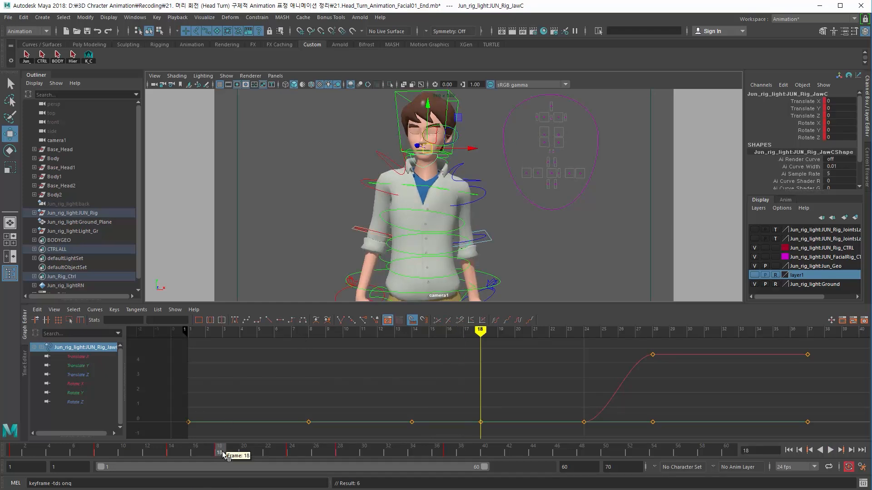
mouse_move(229, 456)
left_mouse_down()
mouse_move(276, 454)
mouse_move(174, 453)
mouse_move(216, 453)
left_mouse_up()
Step: Select both eyelid controls on the facial board
left_click_drag(530, 129, 568, 147)
mouse_move(204, 453)
left_mouse_down()
mouse_move(220, 453)
mouse_move(196, 453)
mouse_move(220, 454)
mouse_move(208, 453)
left_mouse_up()
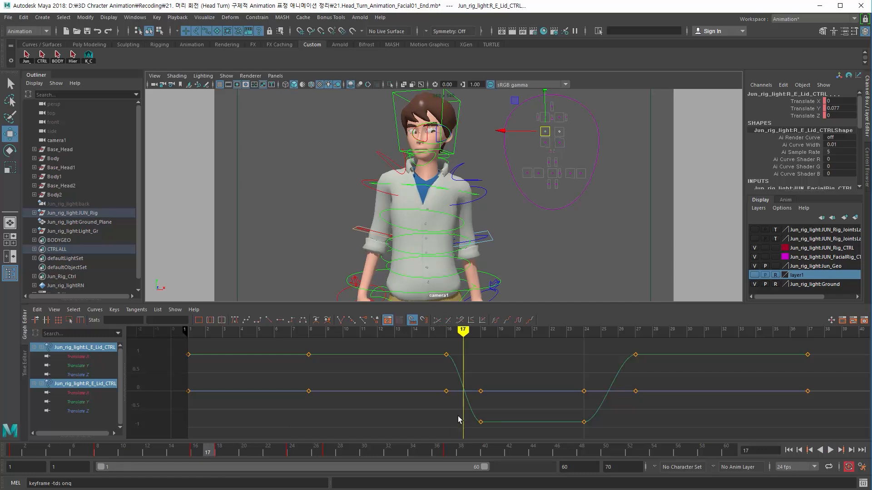
mouse_move(208, 451)
left_mouse_down()
mouse_move(195, 452)
mouse_move(220, 452)
mouse_move(195, 451)
mouse_move(208, 452)
left_mouse_up()
left_click(573, 141)
left_click(545, 131)
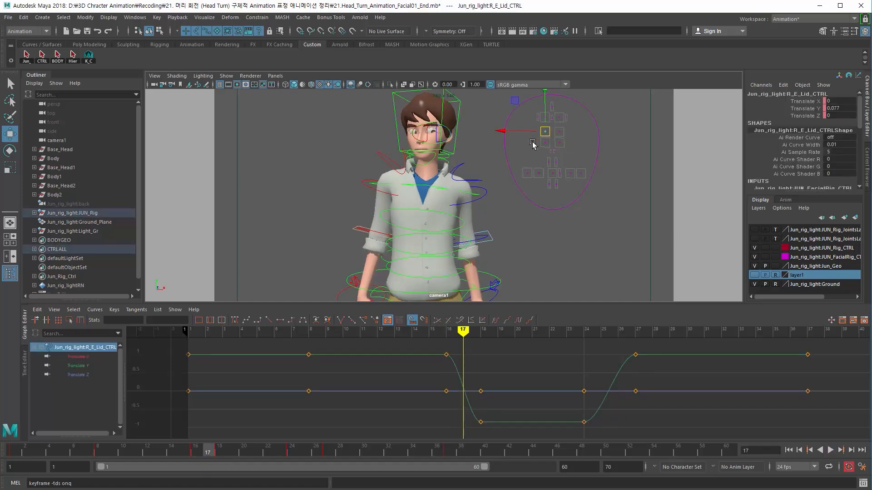
left_click(527, 142)
left_click_drag(531, 126, 572, 136)
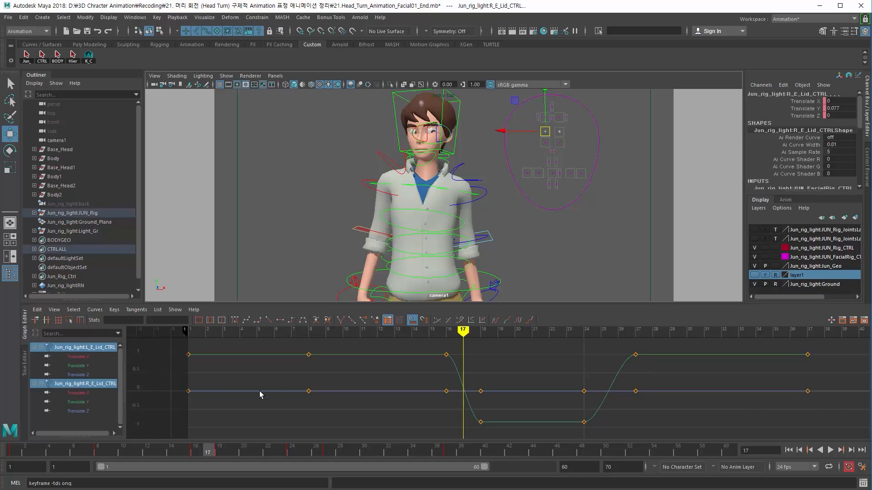
Step: Break the tangents on the eyelid closing key at frame 16 and pull its outgoing handle down for a sharper blink
left_click(195, 450)
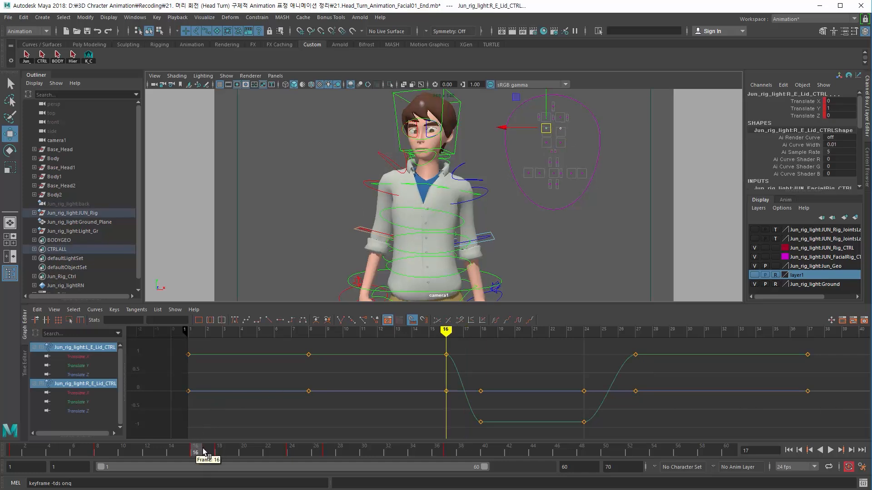
left_click_drag(204, 451, 218, 452)
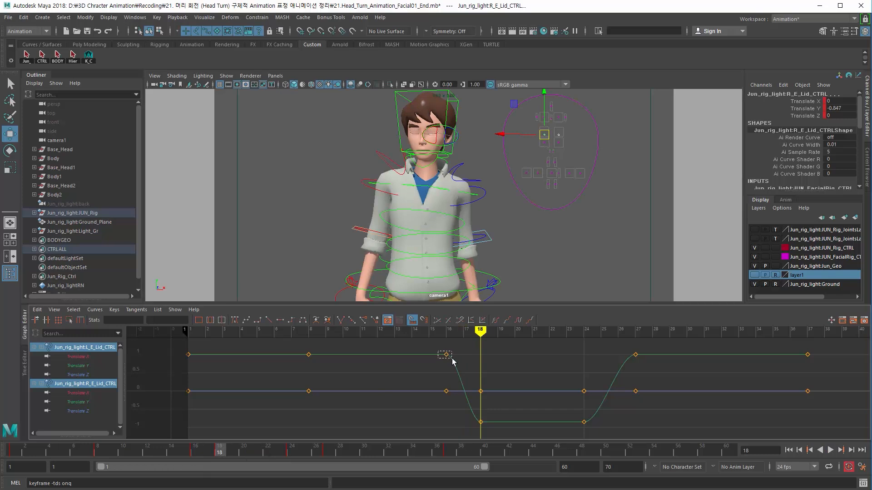
left_click(445, 355)
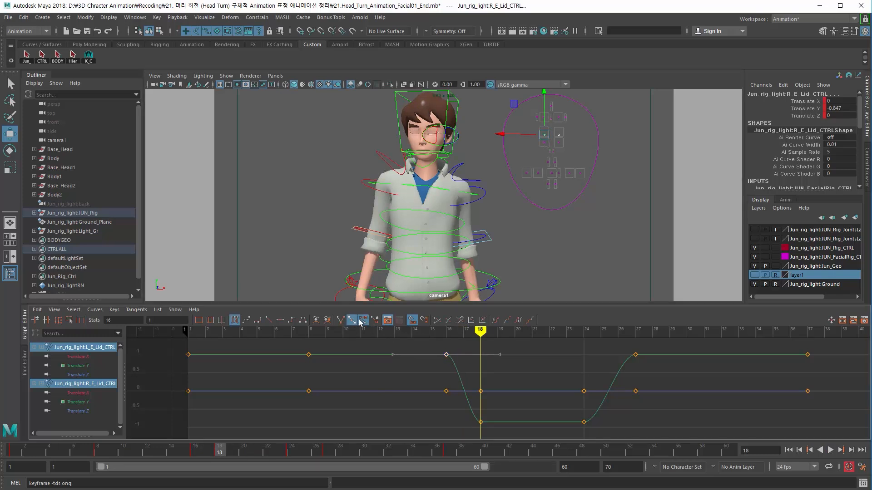
left_click(340, 320)
left_click_drag(509, 366, 509, 368)
scroll(496, 366, "down", 2)
middle_click_drag(496, 365, 450, 407)
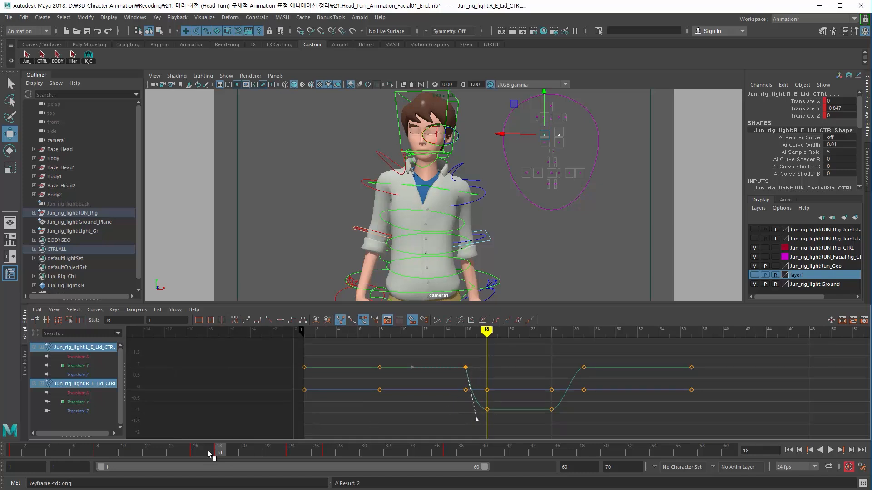
mouse_move(209, 453)
left_mouse_down()
mouse_move(195, 449)
mouse_move(219, 452)
left_mouse_up()
middle_click_drag(482, 427, 485, 422)
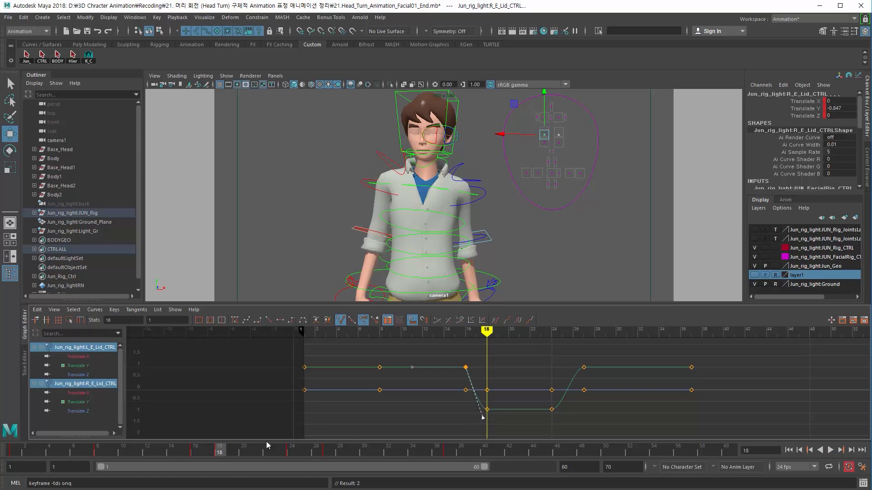
Step: Scrub and play back the animation to review the blink
left_click(195, 453)
left_click_drag(203, 456, 160, 458)
left_click(830, 450)
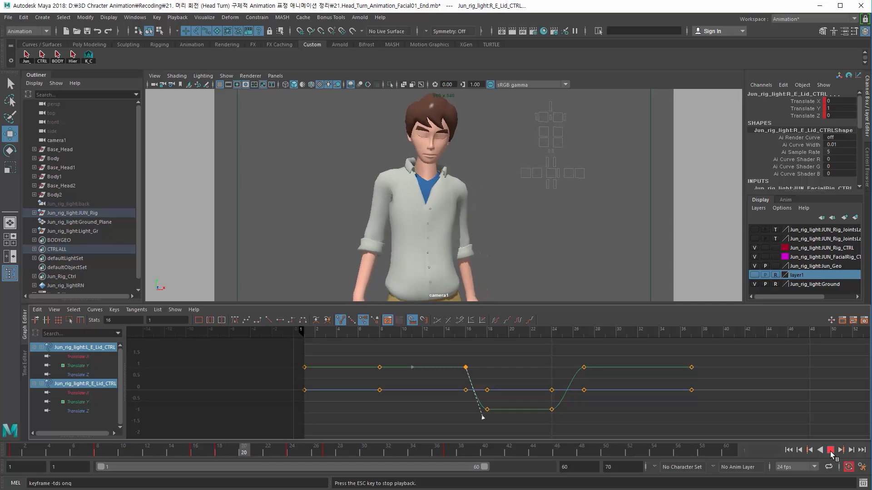
left_click(830, 451)
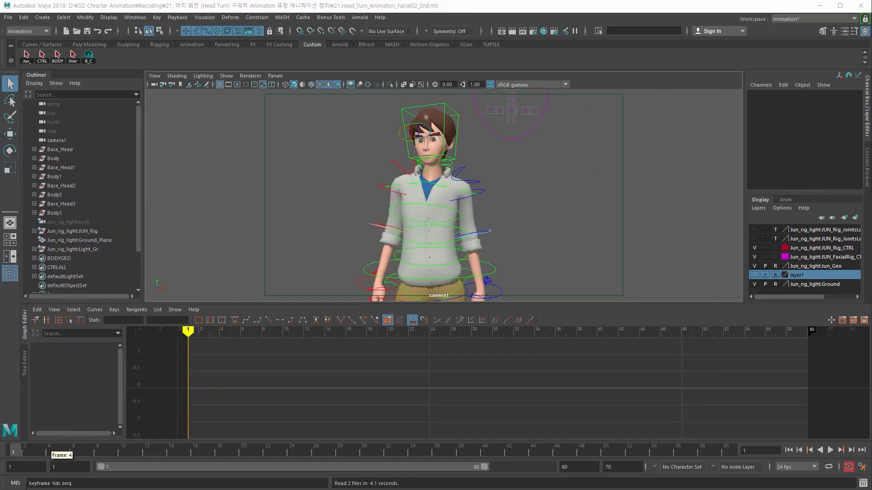
Step: Move the main facial control board closer to Jun's head in the camera view
left_click_drag(21, 450, 135, 454)
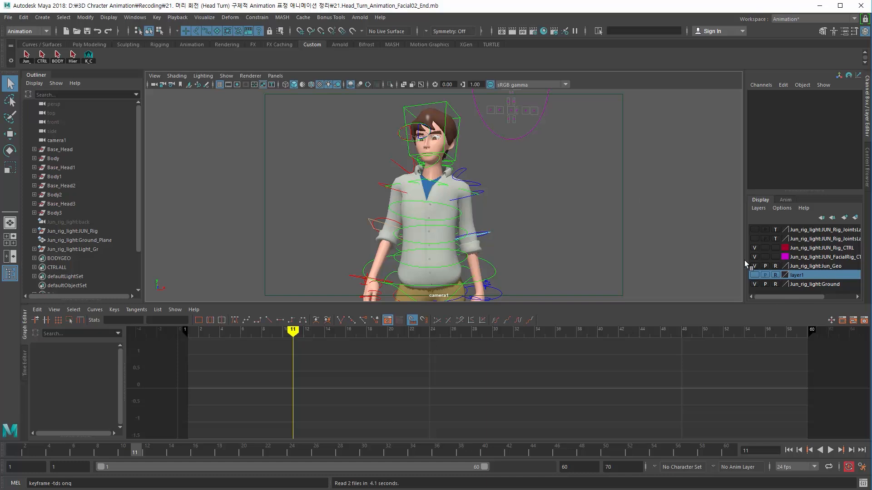
left_click(507, 139)
key("space")
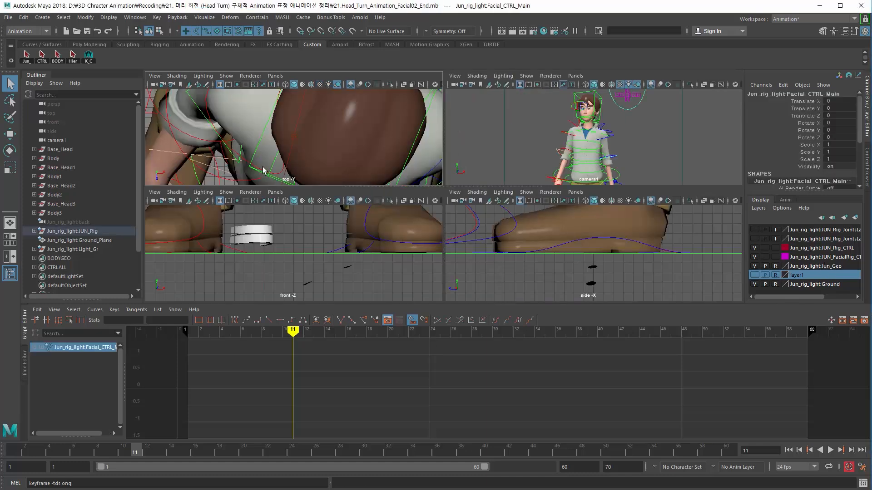
key("space")
left_click_drag(271, 150, 278, 134)
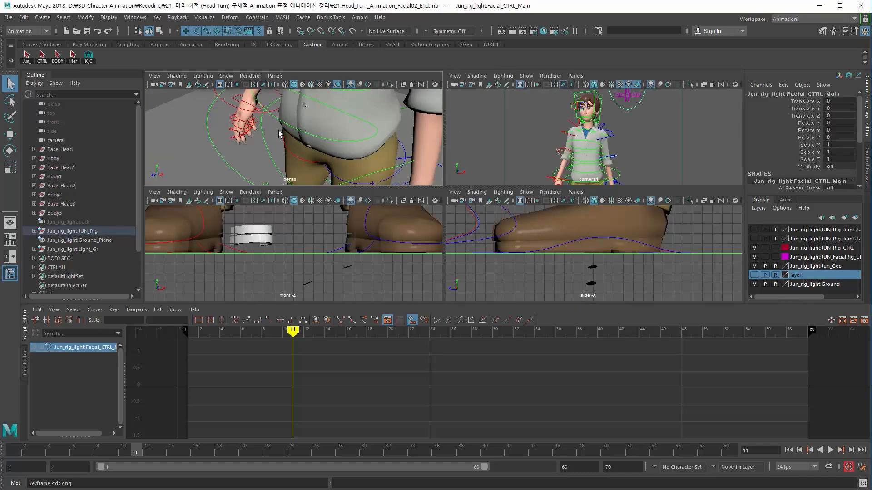
key("f")
key("w")
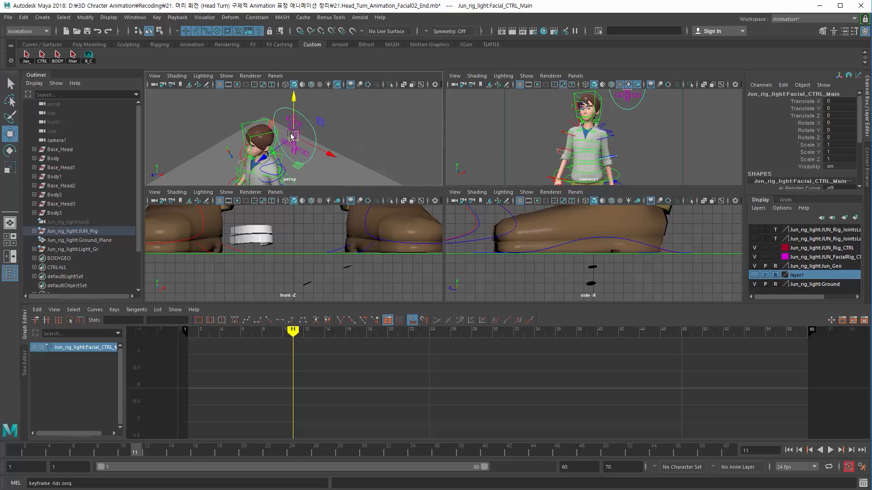
left_click_drag(294, 131, 310, 170, "alt")
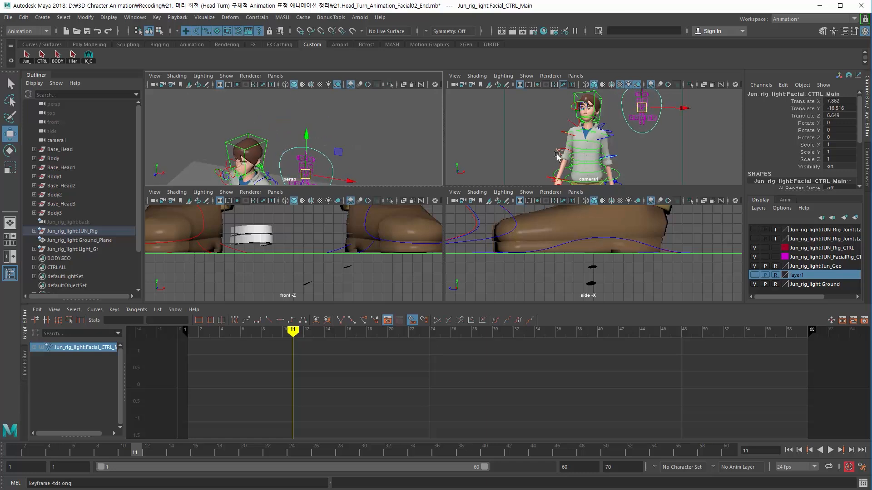
key("space")
left_click_drag(537, 136, 530, 156)
key("ctrl+z")
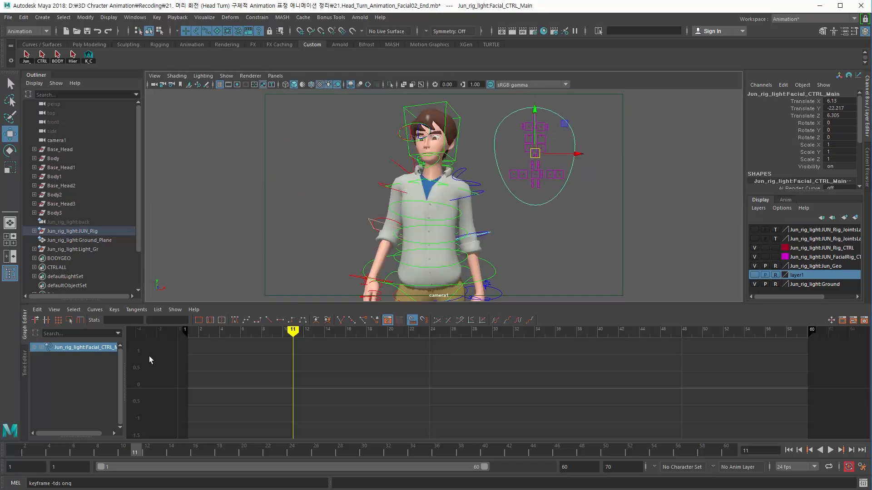
Step: Scrub and play back the head turn to review timing around frame 15
left_click(320, 193)
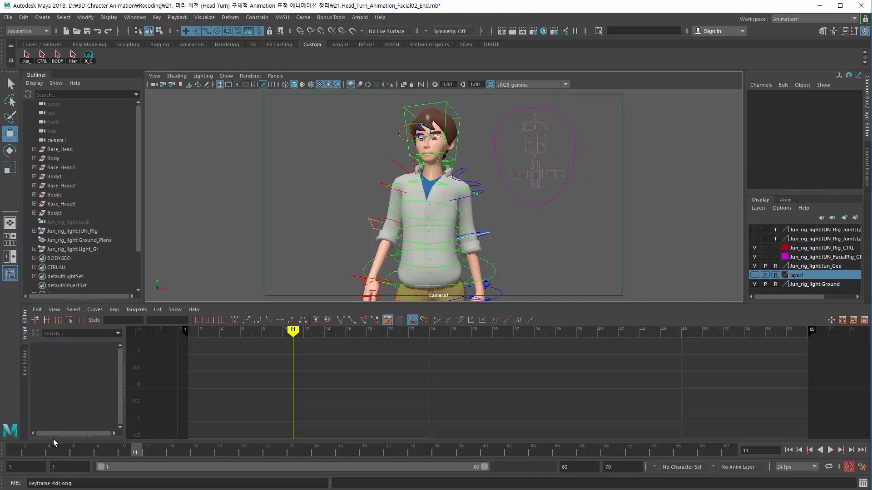
mouse_move(50, 450)
left_mouse_down()
mouse_move(37, 450)
mouse_move(90, 452)
mouse_move(49, 452)
left_mouse_up()
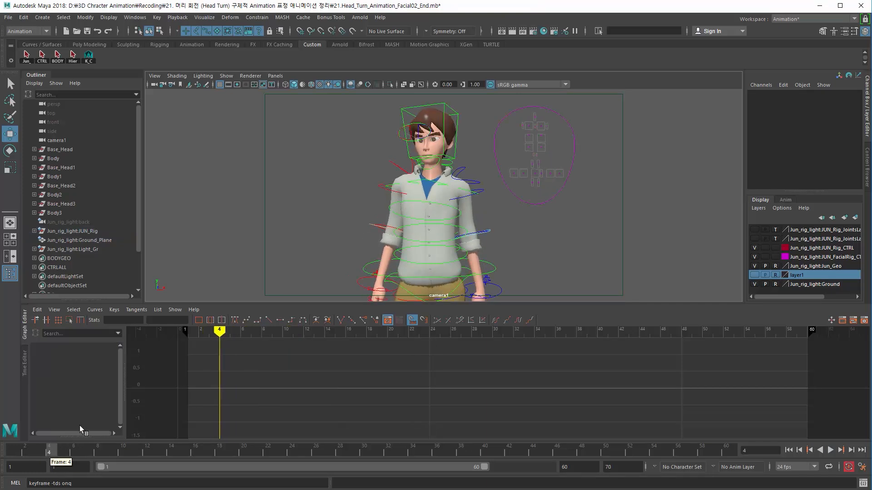
key("ctrl+z")
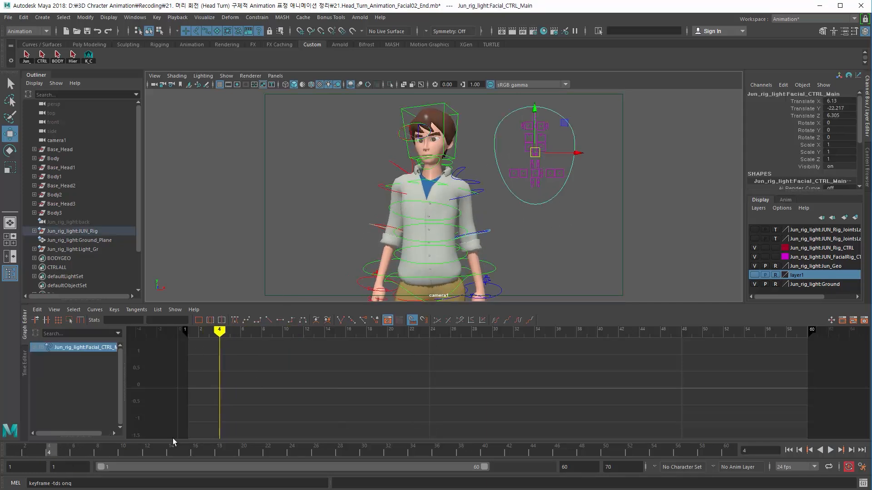
key("alt+v")
left_click_drag(234, 459, 176, 464)
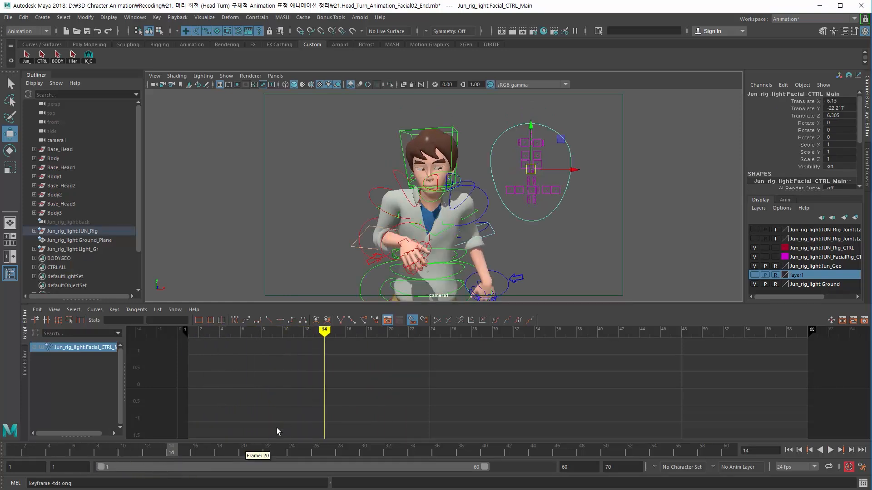
left_click(61, 452)
left_click_drag(77, 452, 181, 459)
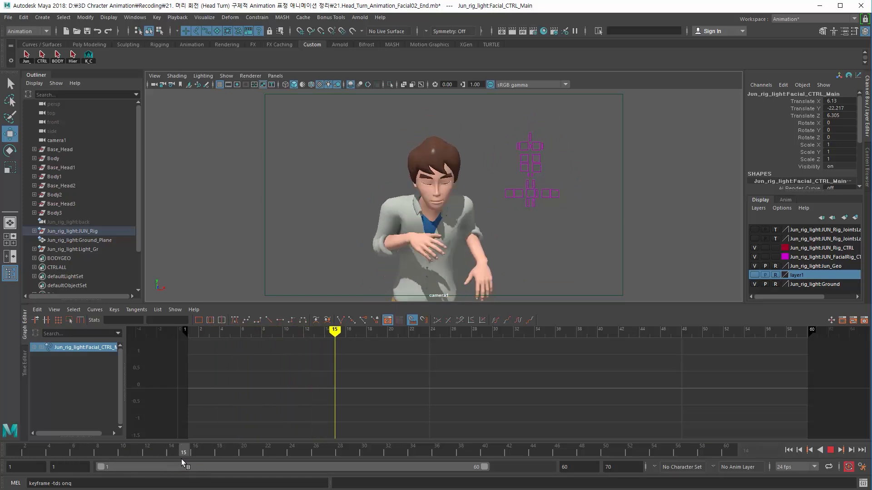
Step: Select both eyelid controls and key them fully closed, Translate Y -1, at frame 14
left_click(517, 155)
left_click_drag(516, 156, 558, 174)
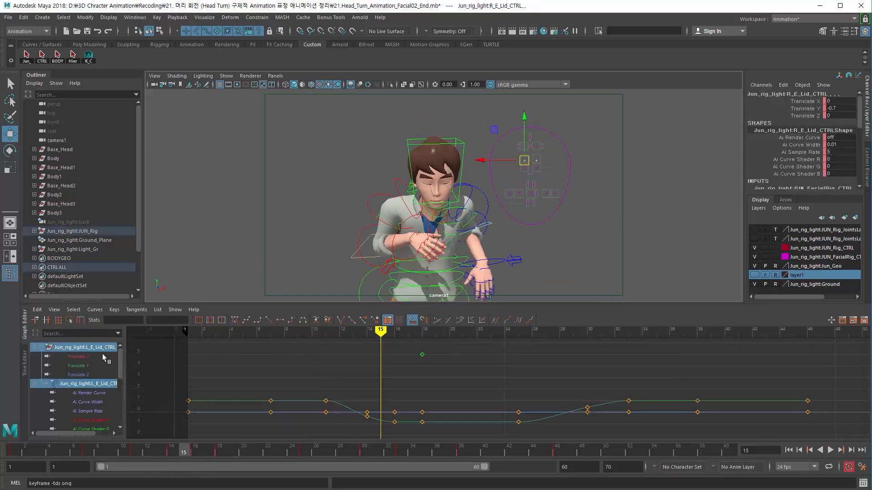
mouse_move(140, 449)
left_mouse_down()
mouse_move(184, 454)
mouse_move(86, 454)
mouse_move(171, 453)
left_mouse_up()
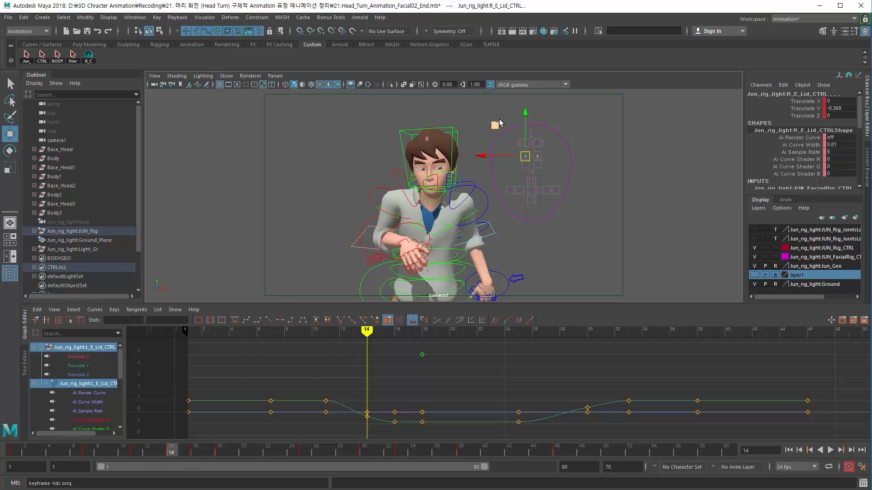
left_click_drag(525, 112, 525, 115)
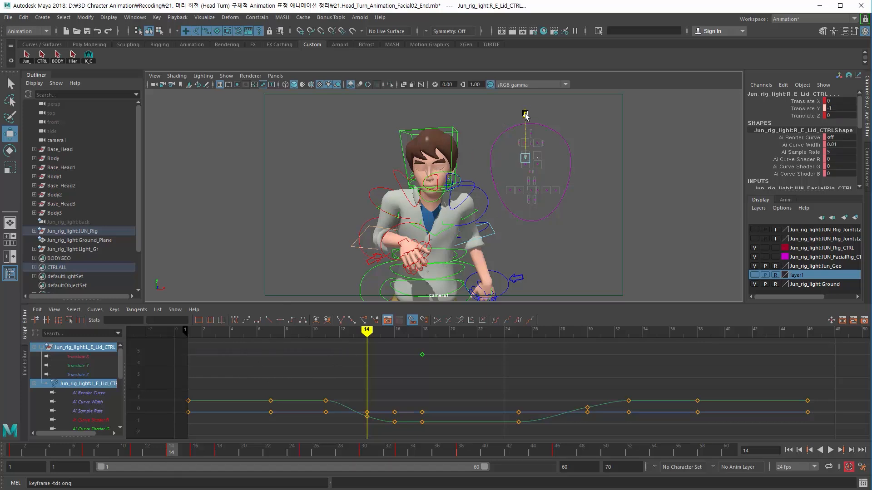
key("s")
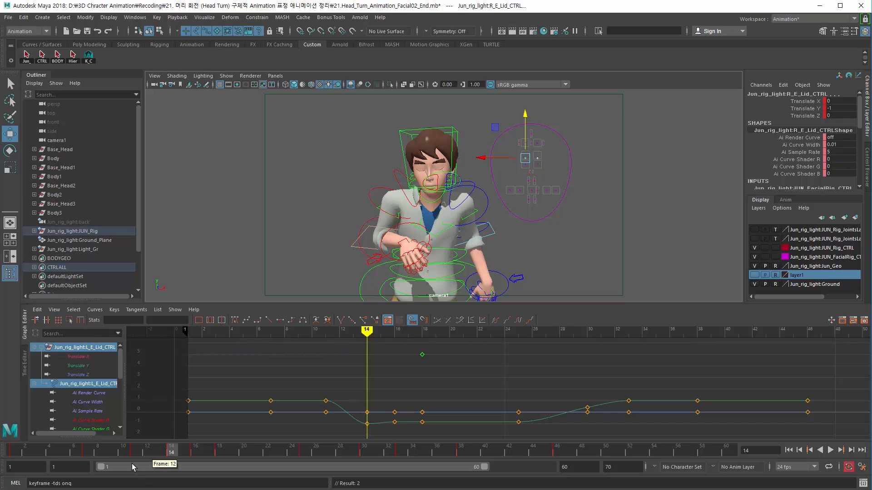
Step: Break the tangents on the eyelid key at frame 11 and pull its outgoing handle down
left_click(137, 449)
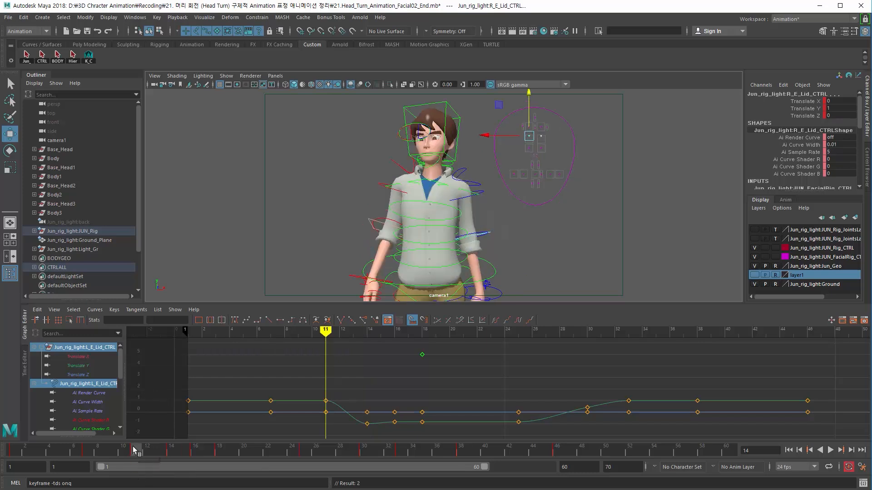
left_click(325, 401)
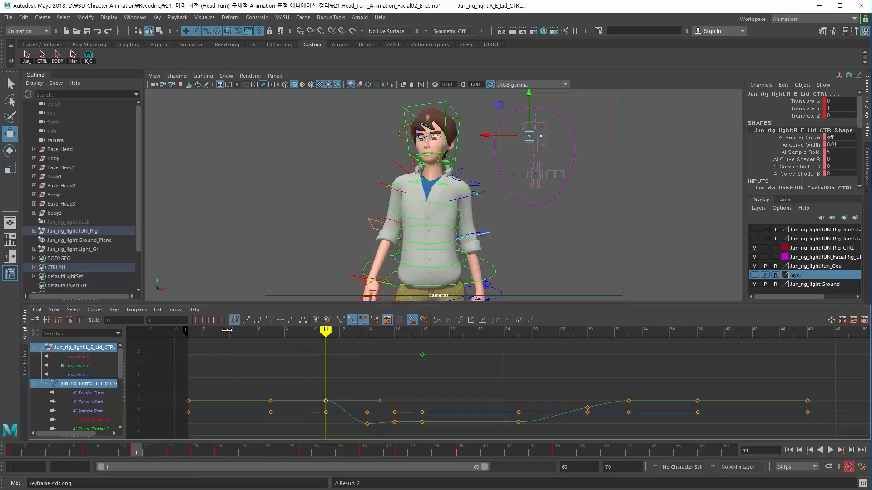
left_click(340, 321)
middle_click_drag(346, 418, 320, 466)
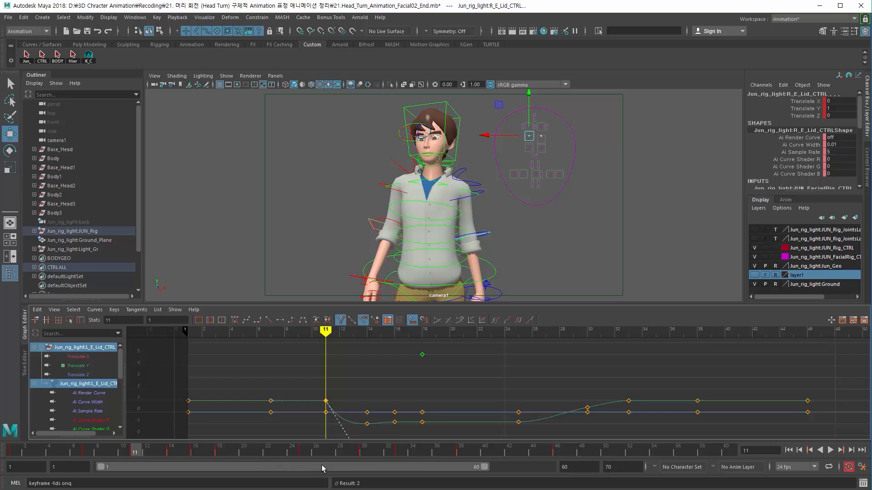
left_click_drag(146, 452, 157, 453)
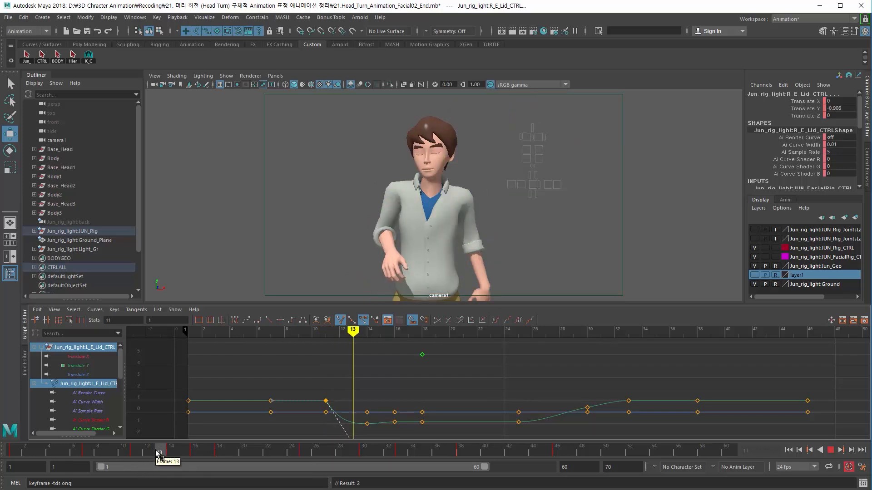
Step: Set a key on both eyelid controls at frame 30
left_click_drag(158, 452, 366, 474)
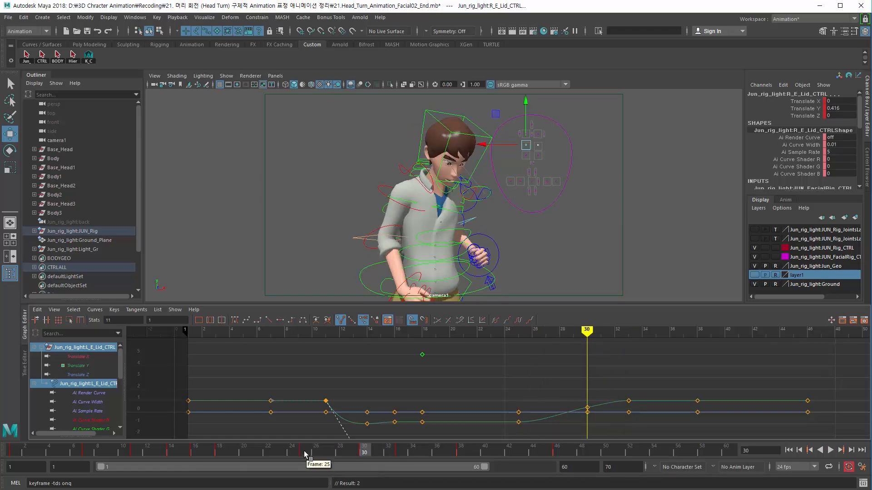
left_click_drag(304, 451, 387, 458)
key("s")
mouse_move(367, 458)
left_mouse_down()
mouse_move(486, 456)
mouse_move(232, 459)
mouse_move(399, 458)
mouse_move(361, 461)
left_mouse_up()
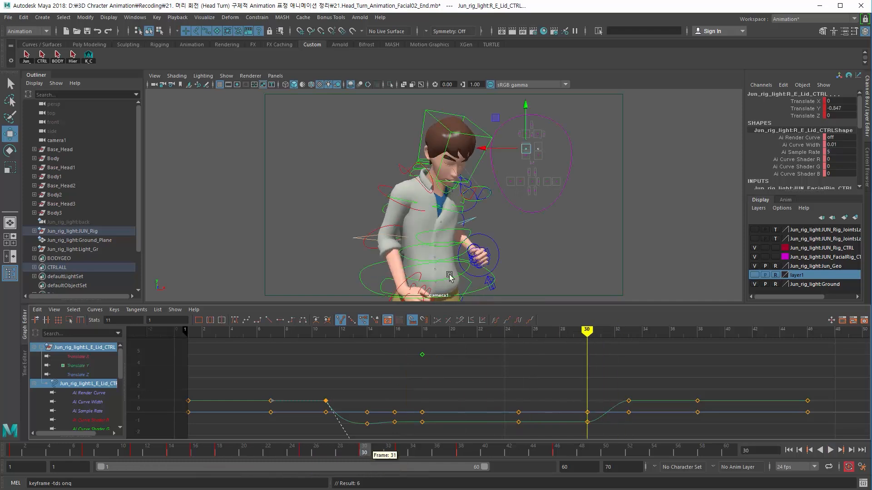
Step: Select the jaw control, break the tangents on its frame 30 key and raise the handle
left_click(440, 193)
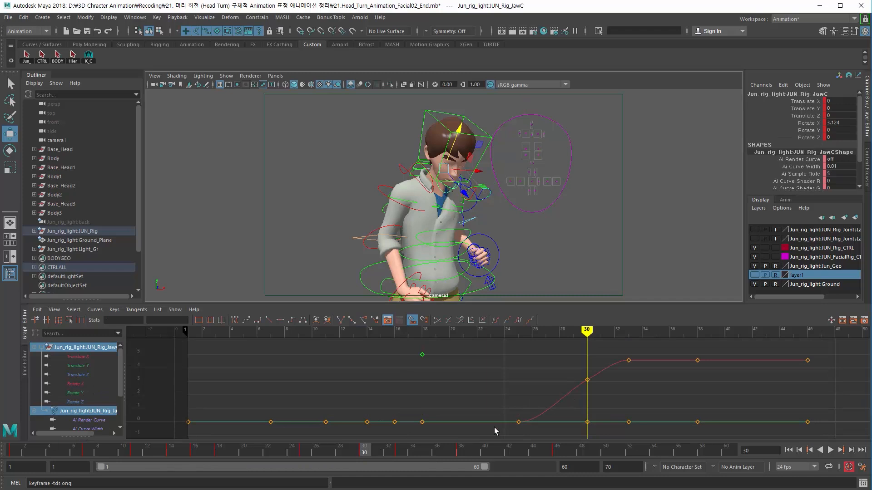
left_click_drag(364, 453, 403, 453)
left_click(587, 380)
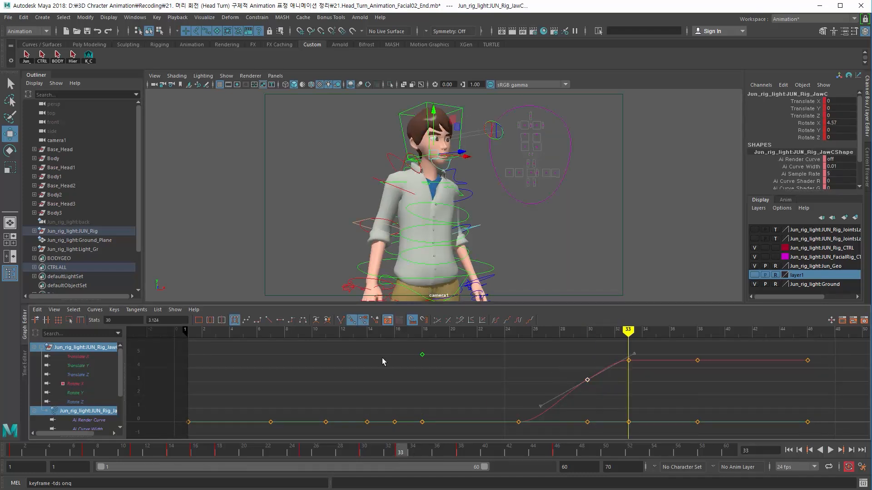
left_click(341, 321)
middle_click_drag(604, 391, 605, 358)
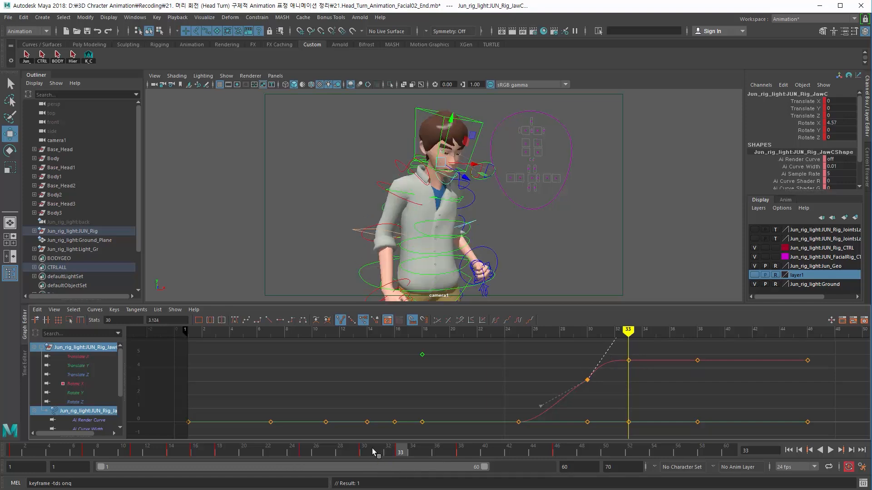
Step: Undo the handle adjustment on the jaw's frame 30 key
mouse_move(375, 452)
left_mouse_down()
mouse_move(449, 452)
mouse_move(306, 451)
mouse_move(412, 459)
mouse_move(311, 457)
mouse_move(364, 453)
left_mouse_up()
key("period")
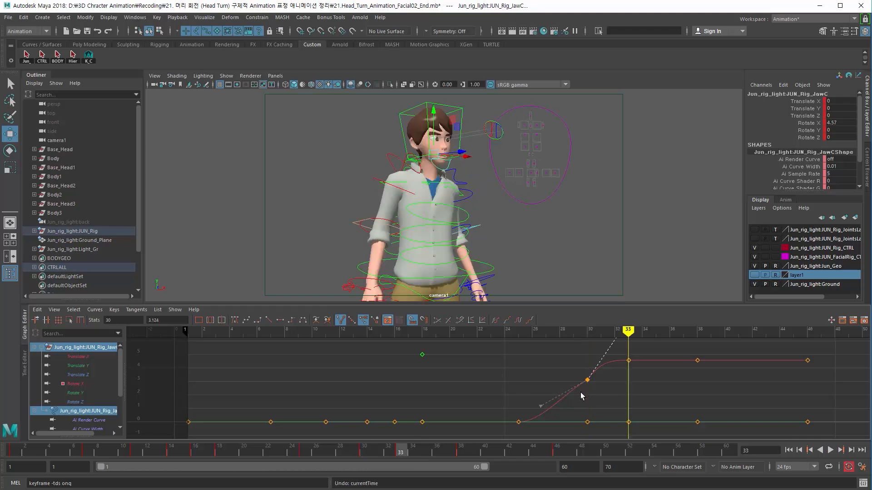
key("ctrl+z")
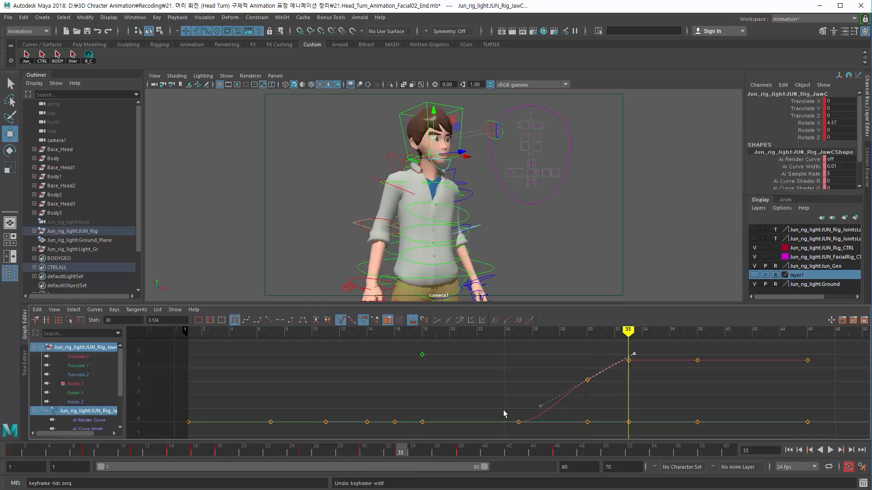
Step: Key the jaw control at frame 30 with the pose carried over from frame 25, then play back the animation
left_click_drag(503, 410, 538, 432)
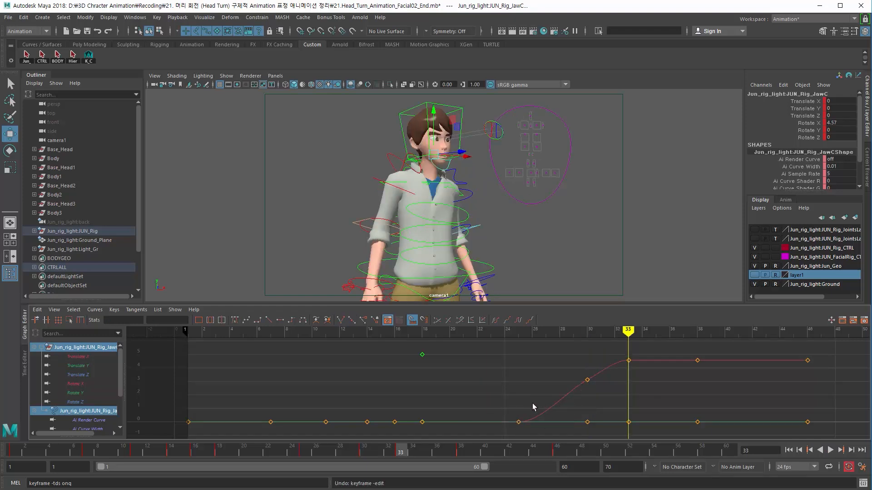
left_click(522, 417)
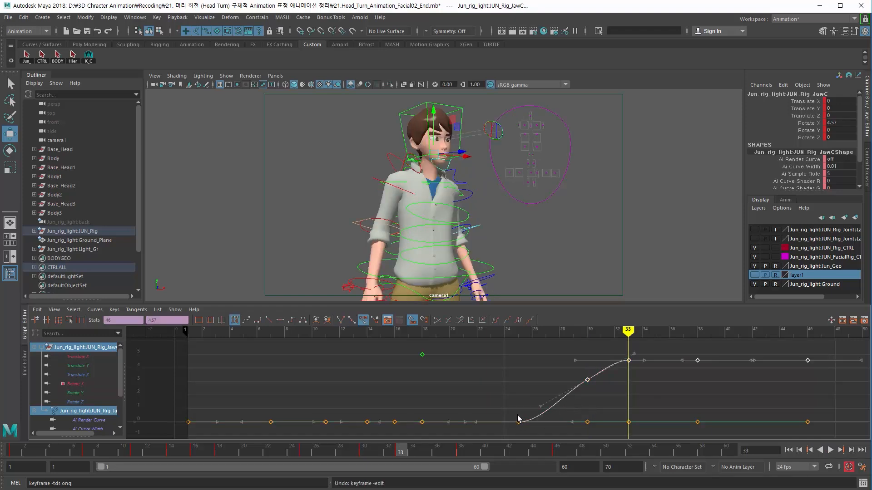
left_click(365, 453)
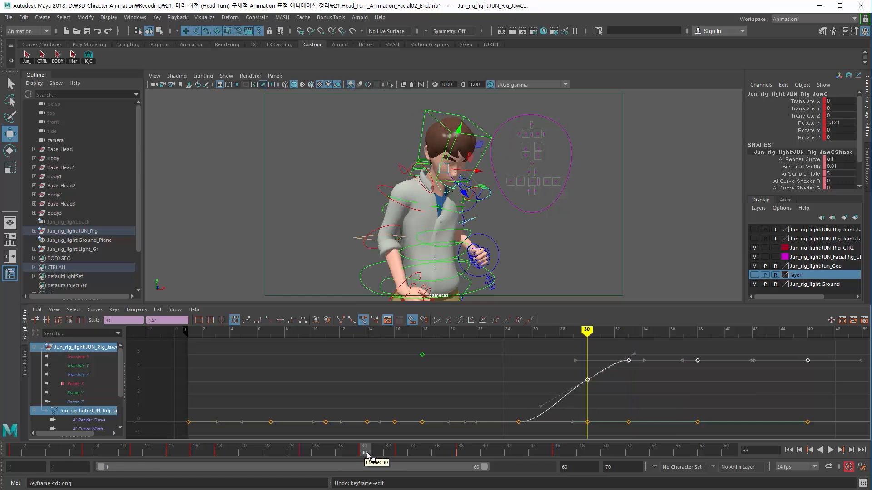
left_click(304, 453)
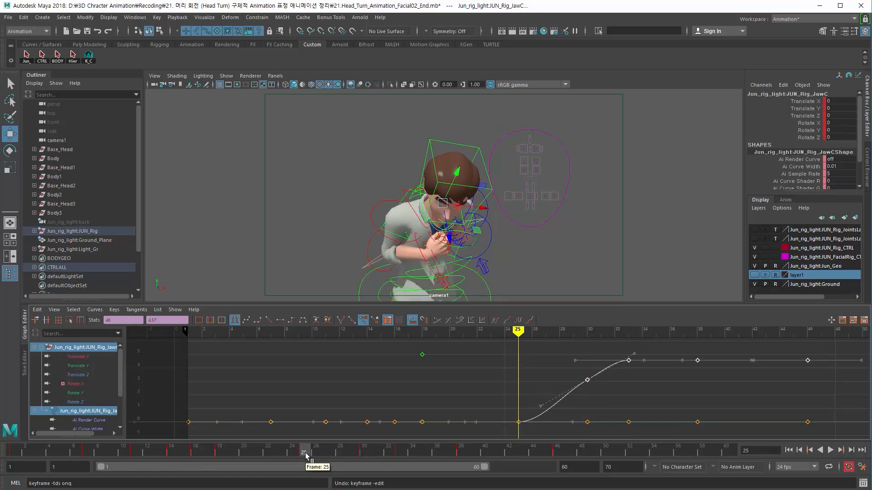
left_click_drag(305, 454, 363, 454)
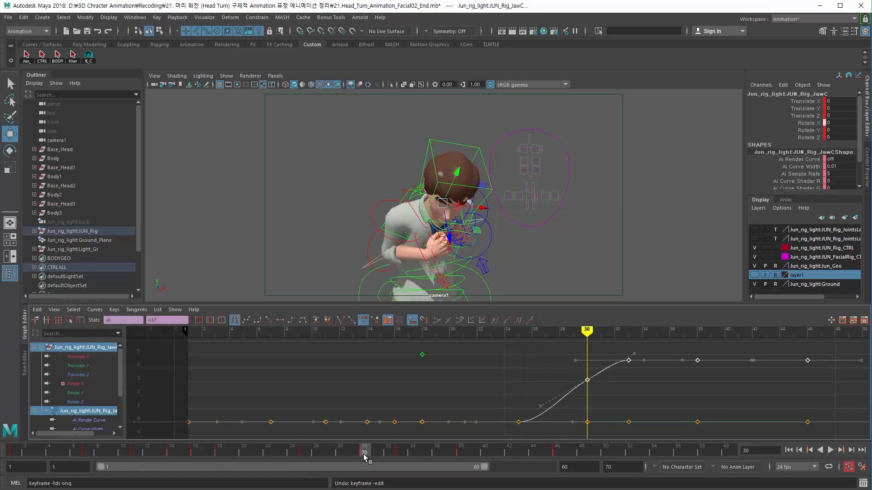
key("s")
key("alt+v")
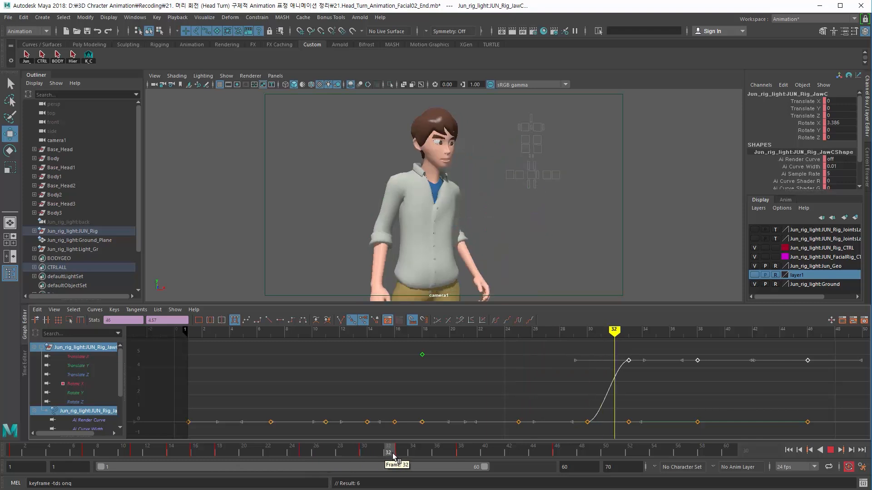
mouse_move(394, 457)
left_mouse_down()
mouse_move(432, 456)
mouse_move(373, 461)
mouse_move(562, 478)
mouse_move(208, 476)
mouse_move(399, 469)
left_mouse_up()
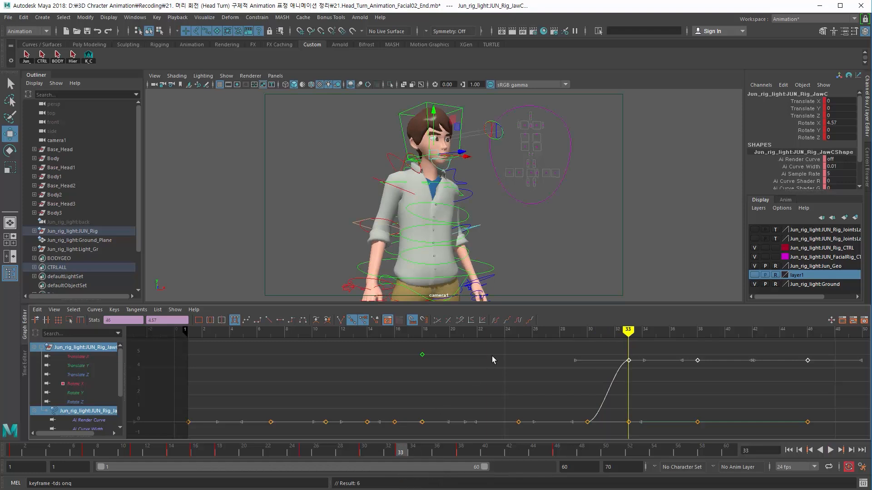
Step: Select the left eyelid control and scrub and play through the timeline to review the blink timing
left_click(533, 136)
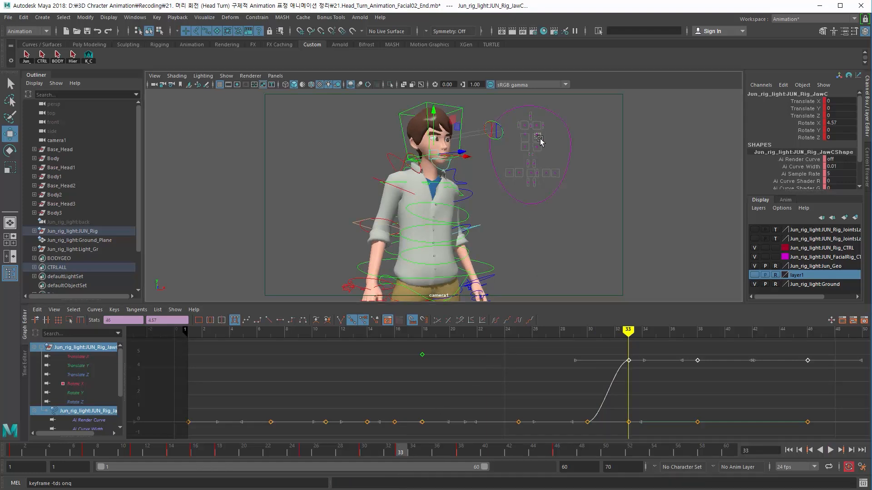
mouse_move(373, 446)
left_mouse_down()
mouse_move(384, 453)
mouse_move(356, 453)
mouse_move(403, 454)
mouse_move(304, 453)
mouse_move(416, 453)
left_mouse_up()
key("ctrl+z")
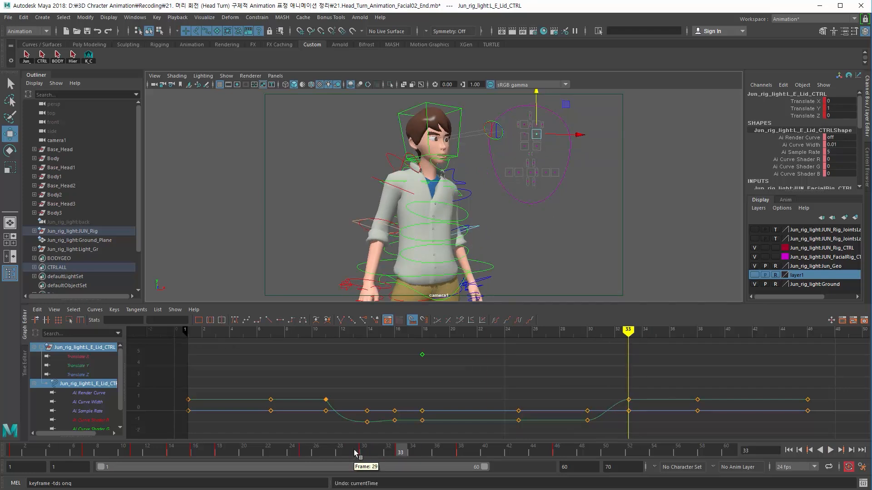
mouse_move(356, 453)
left_mouse_down()
mouse_move(514, 469)
mouse_move(362, 468)
mouse_move(389, 468)
left_mouse_up()
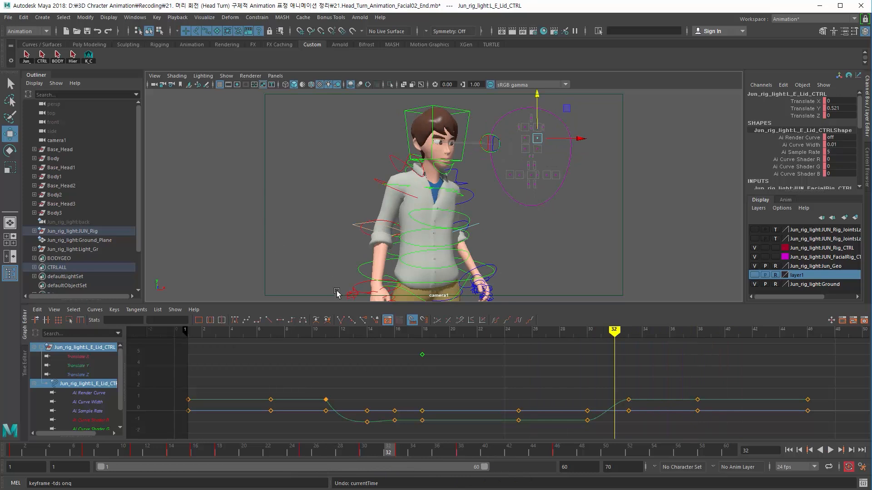
left_click_drag(213, 450, 12, 452)
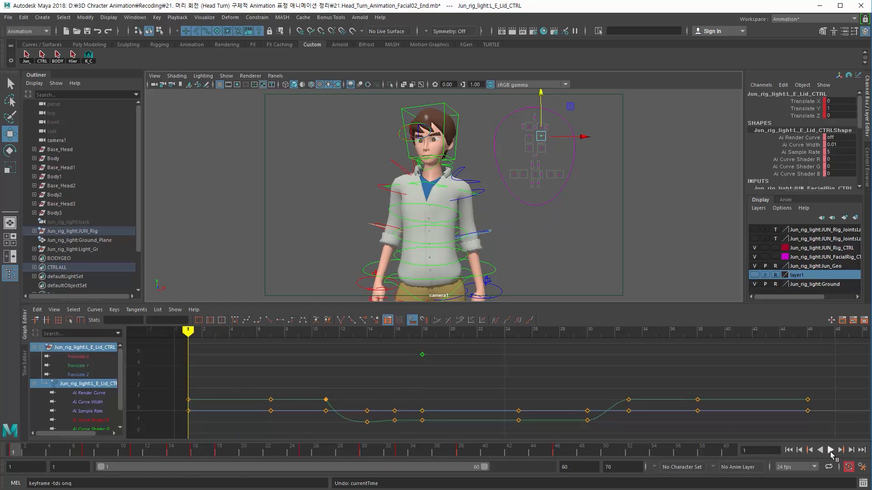
left_click(830, 451)
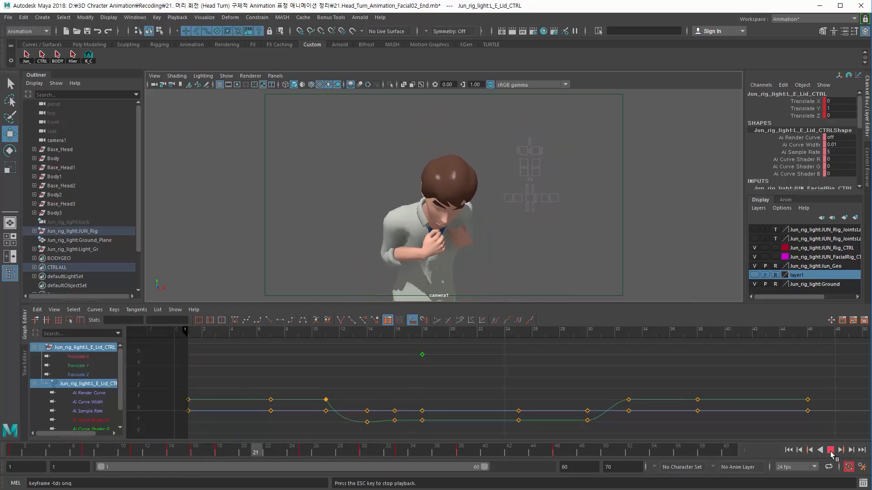
left_click(830, 450)
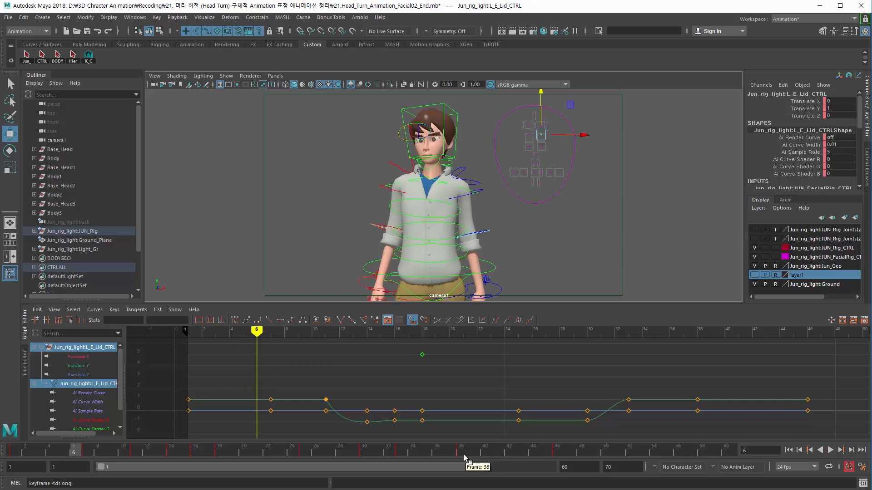
left_click_drag(464, 454, 549, 479)
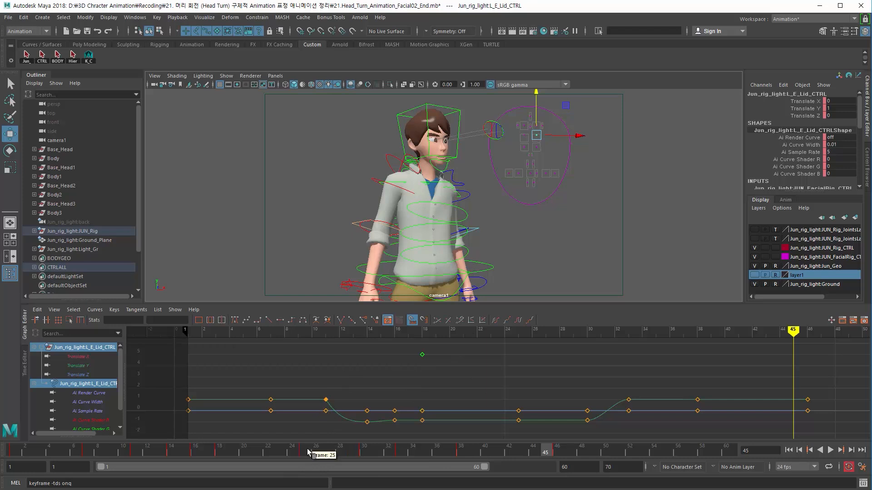
left_click(325, 399)
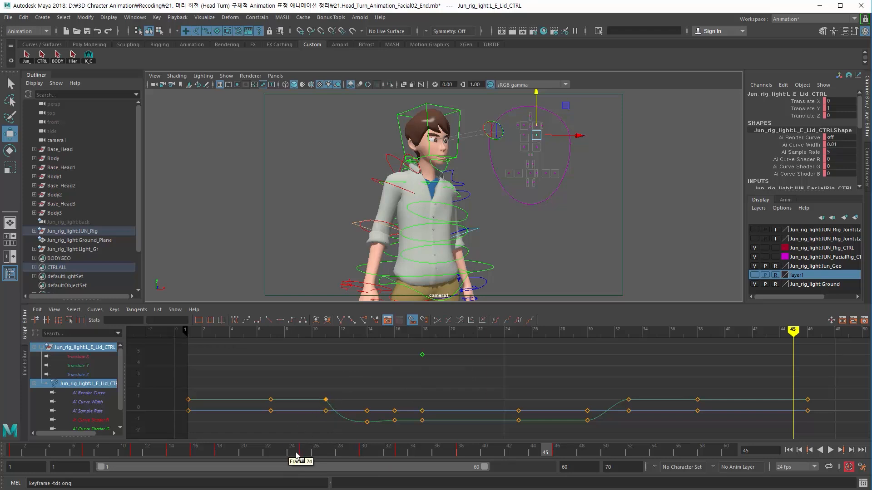
left_click(303, 452)
left_click_drag(309, 454, 340, 453)
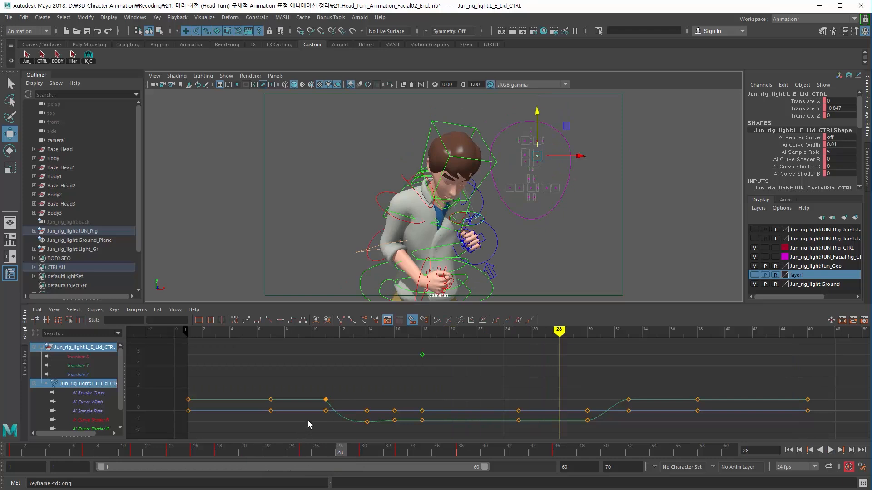
left_click_drag(340, 454, 364, 453)
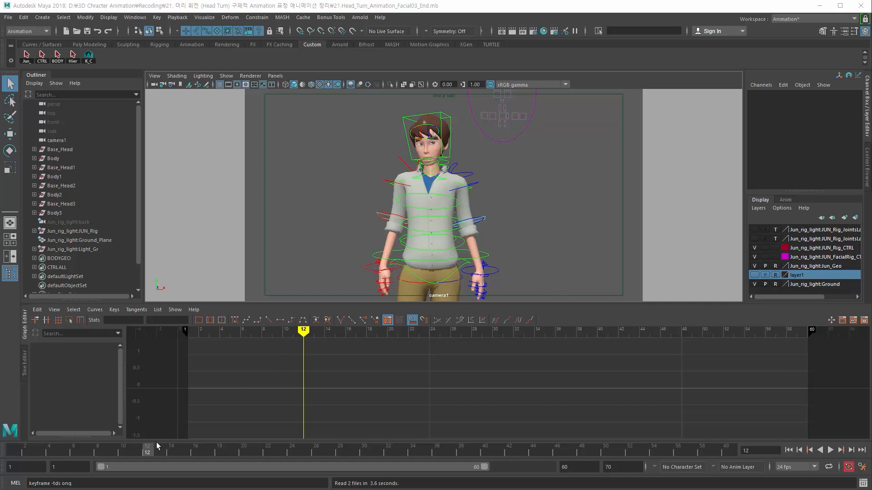
Step: Play the animation from the start to review the facial motion in the opened file
left_click_drag(157, 442, 13, 450)
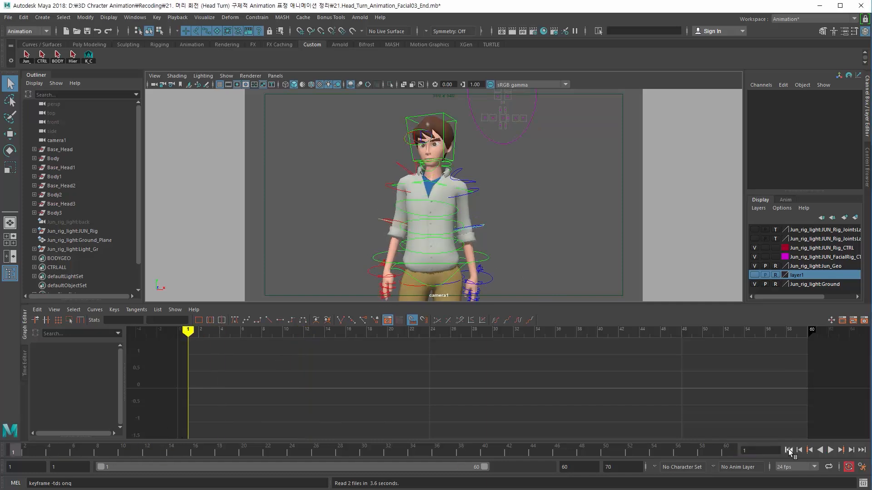
left_click(831, 450)
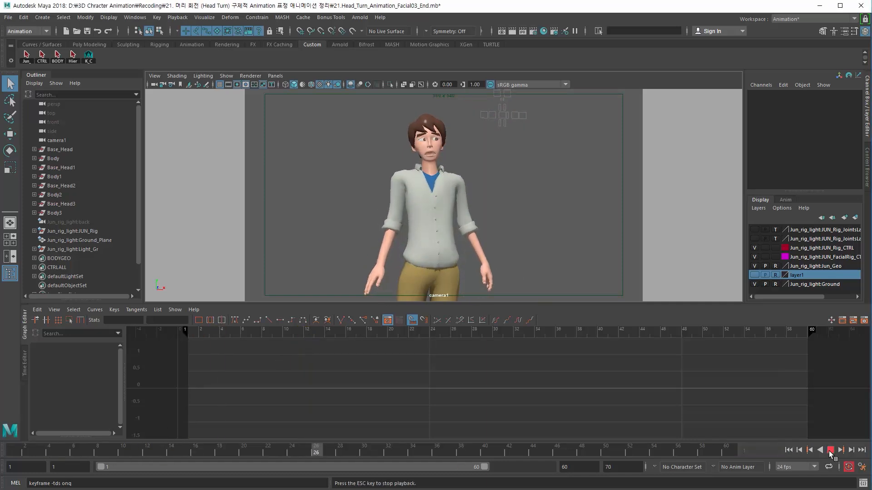
left_click(830, 450)
left_click_drag(95, 452, 147, 456)
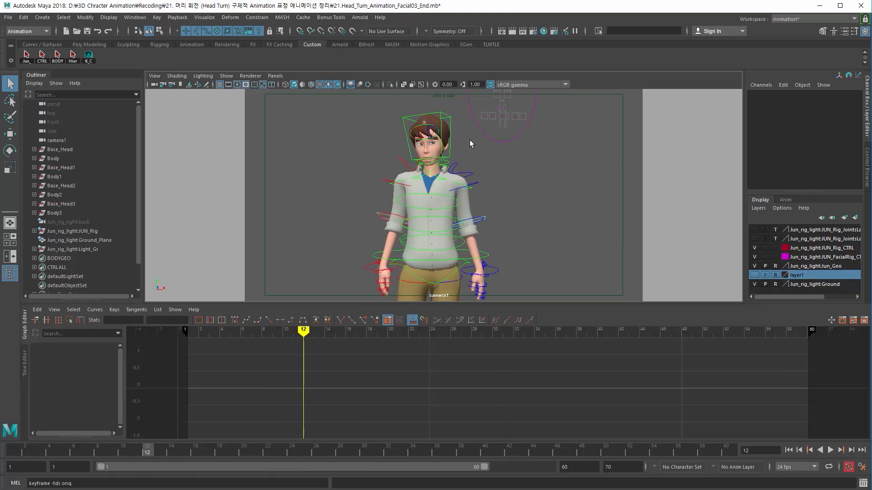
Step: Select the main facial control panel and move it down beside the character's head in the camera view
left_click(503, 135)
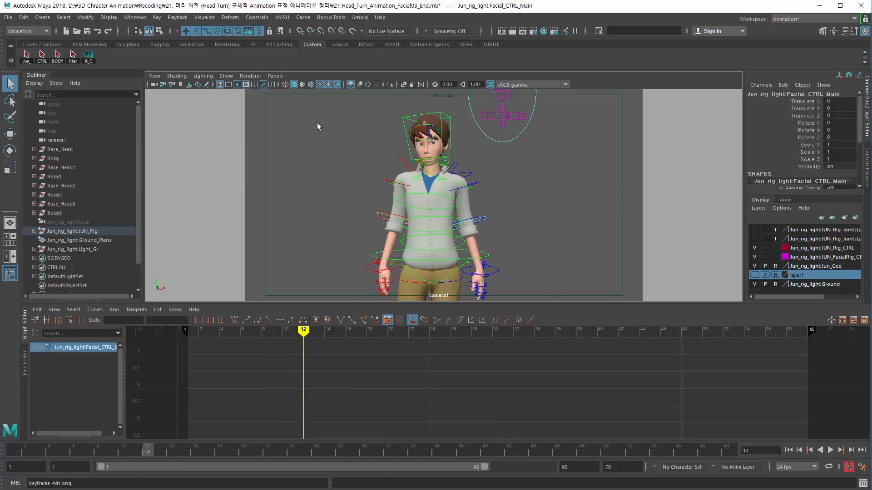
key("space")
key("space")
left_click_drag(297, 146, 298, 137)
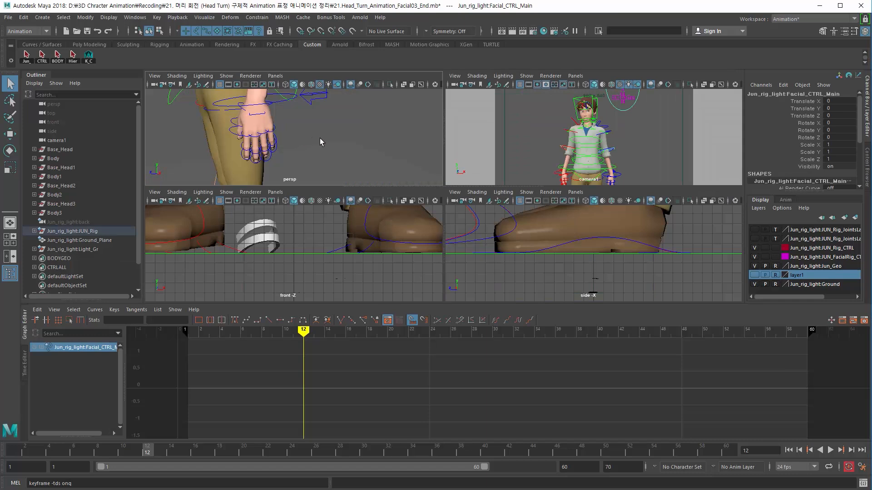
right_click_drag(320, 138, 195, 116, "alt")
key("f")
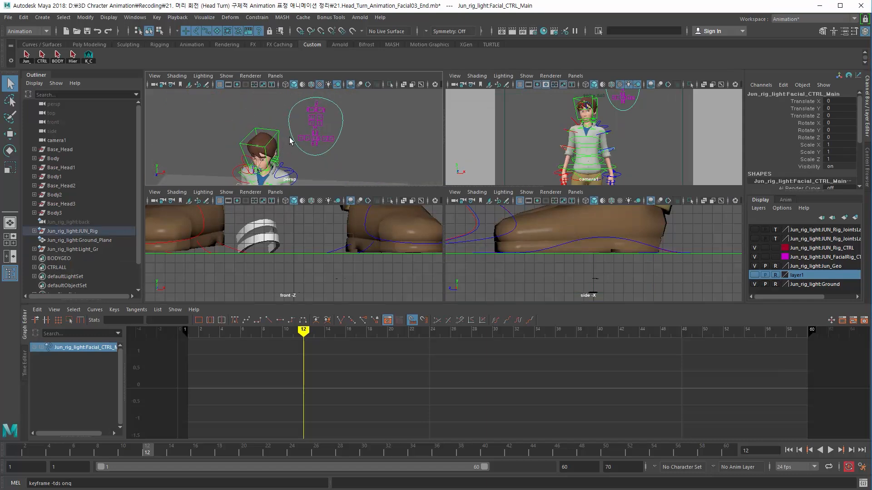
key("w")
key("space")
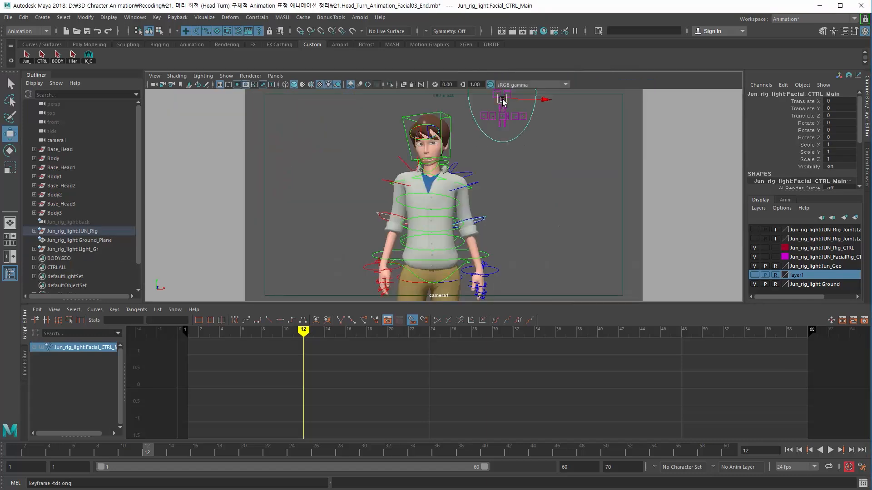
left_click_drag(502, 100, 518, 157)
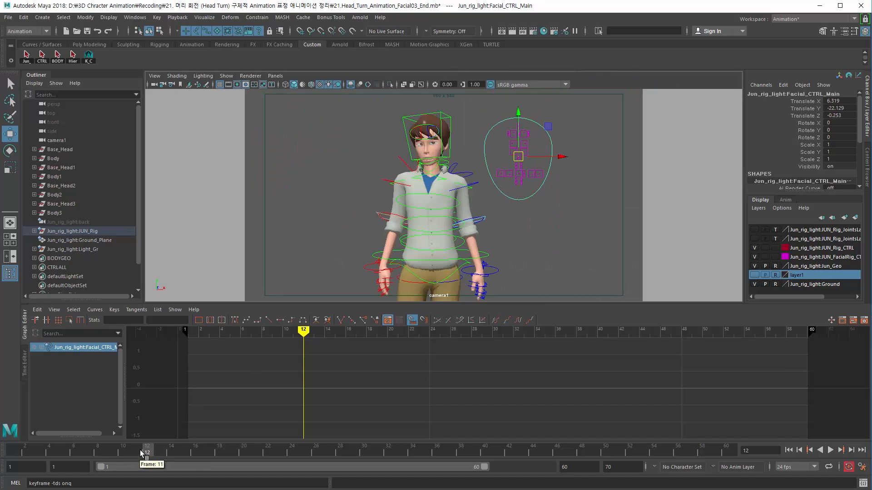
Step: Select the eye aim control and set a key at frame 14 using the pose carried over from a later frame
left_click_drag(142, 453, 171, 453)
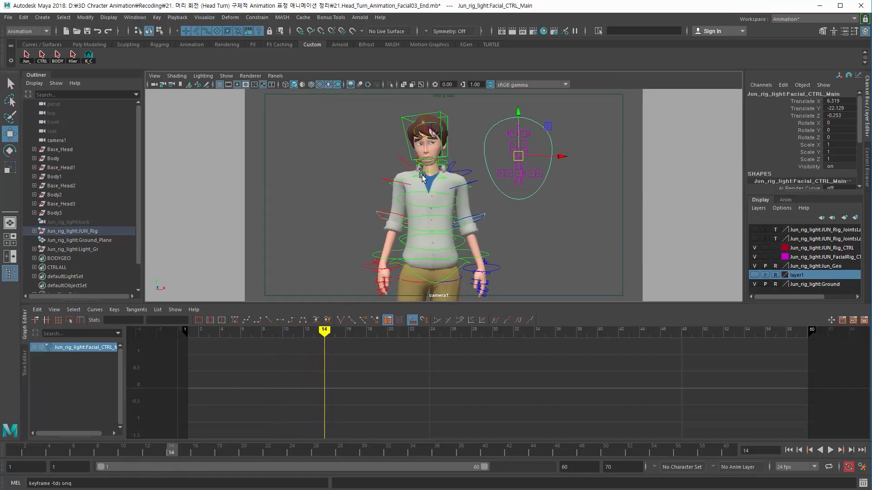
left_click(429, 123)
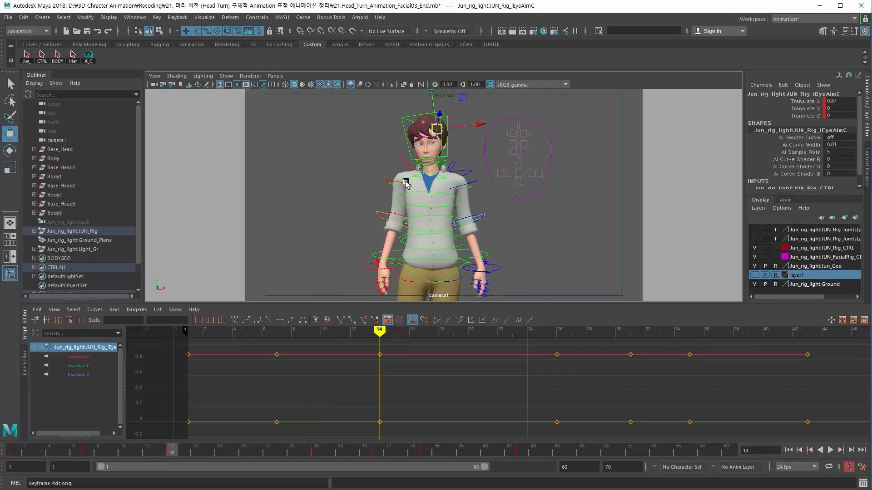
left_click(351, 129)
left_click(426, 125)
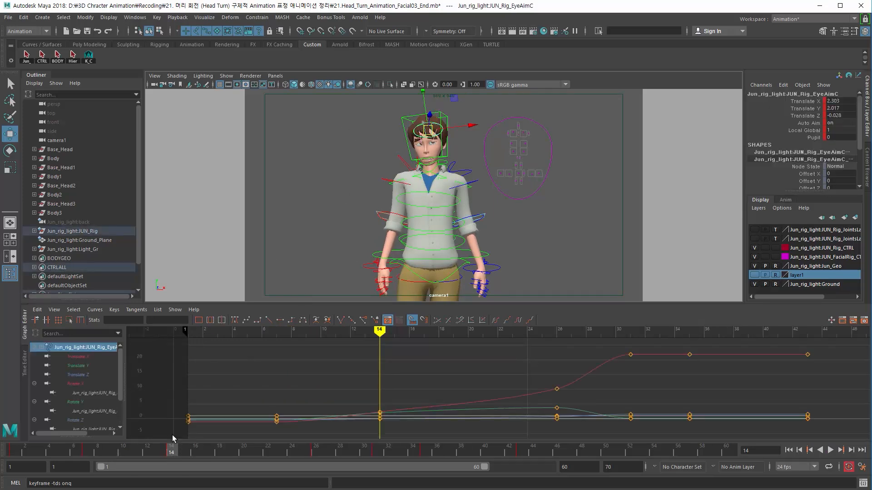
mouse_move(172, 451)
left_mouse_down()
mouse_move(204, 452)
mouse_move(74, 447)
mouse_move(319, 447)
left_mouse_up()
mouse_move(188, 466)
left_mouse_down()
mouse_move(74, 468)
mouse_move(350, 468)
mouse_move(171, 454)
left_mouse_up()
key("s")
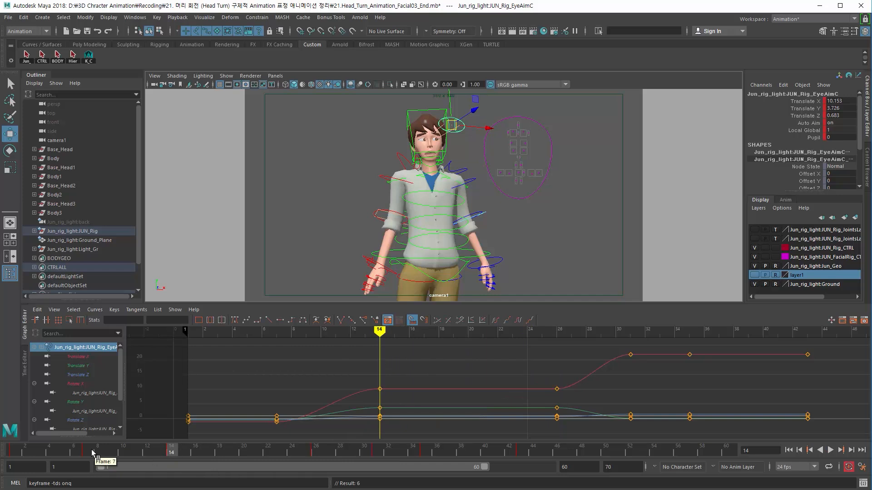
Step: Move the eye aim control back toward the centre at frame 14, re-keying its translation
left_click_drag(92, 453, 171, 458)
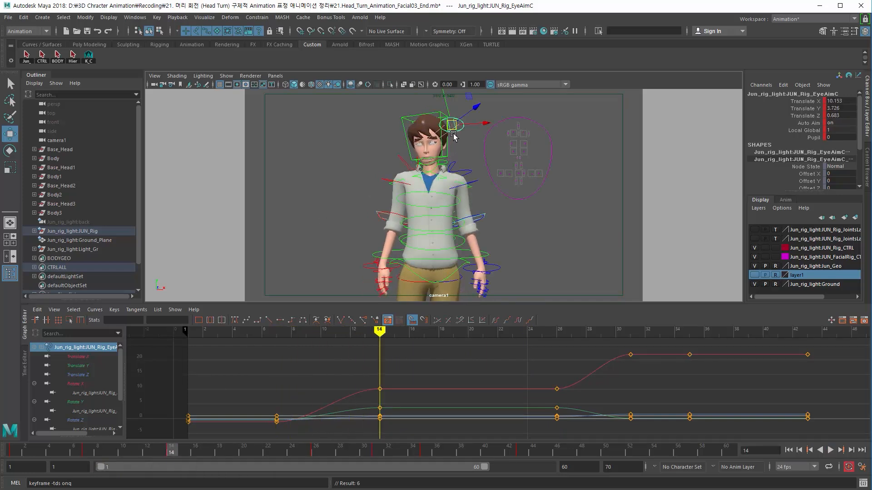
left_click_drag(455, 124, 436, 131)
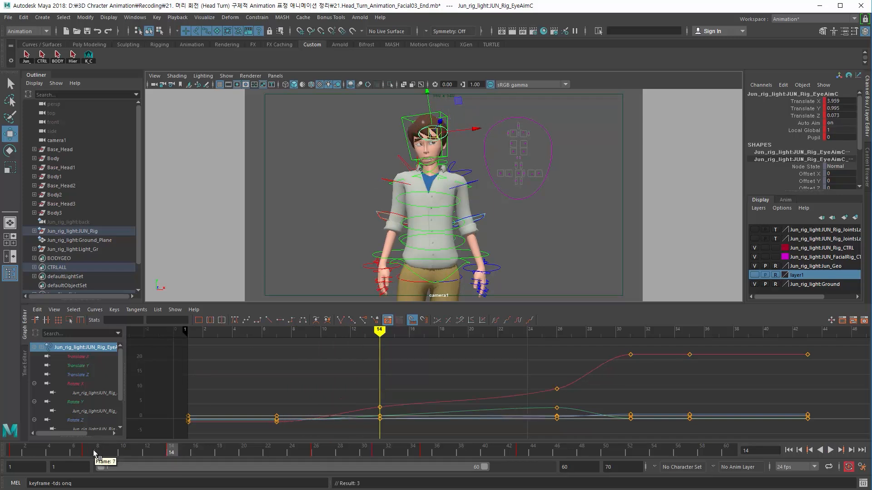
left_click_drag(94, 450, 170, 460)
Step: Select the eye aim control's three translate curves and flatten the tangents of their early keys
left_click(380, 407)
left_click(78, 384)
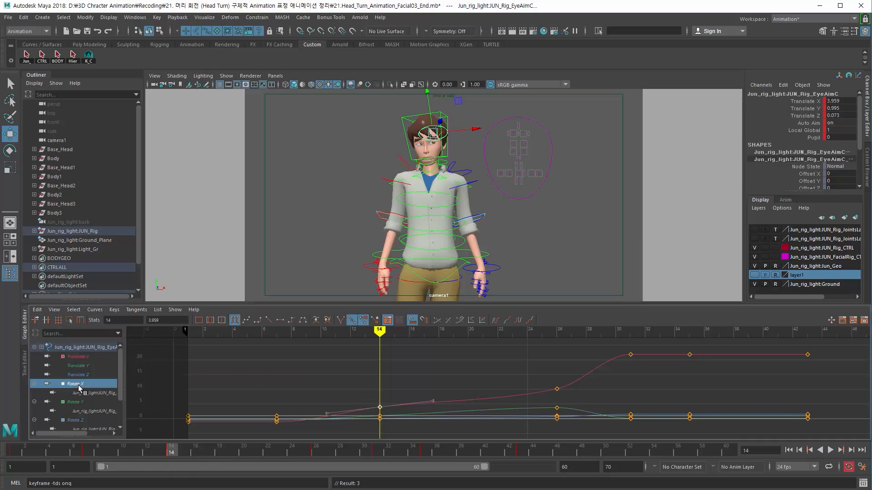
left_click(77, 366)
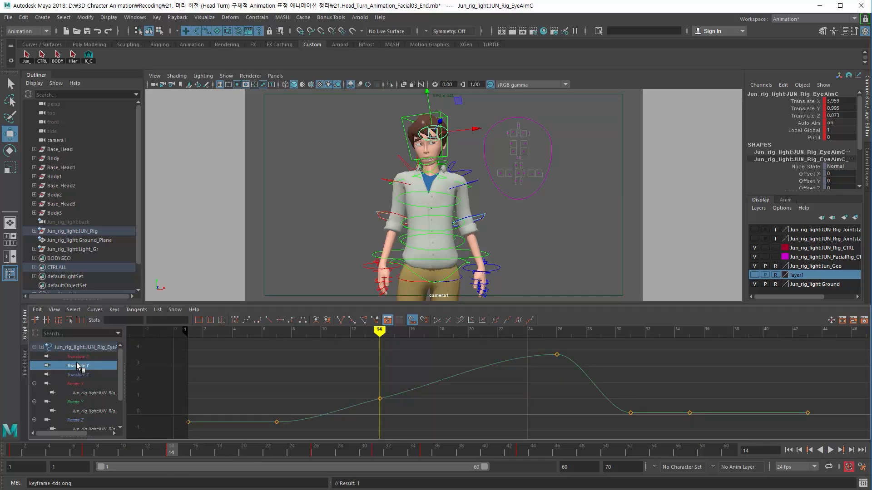
left_click_drag(78, 357, 78, 375)
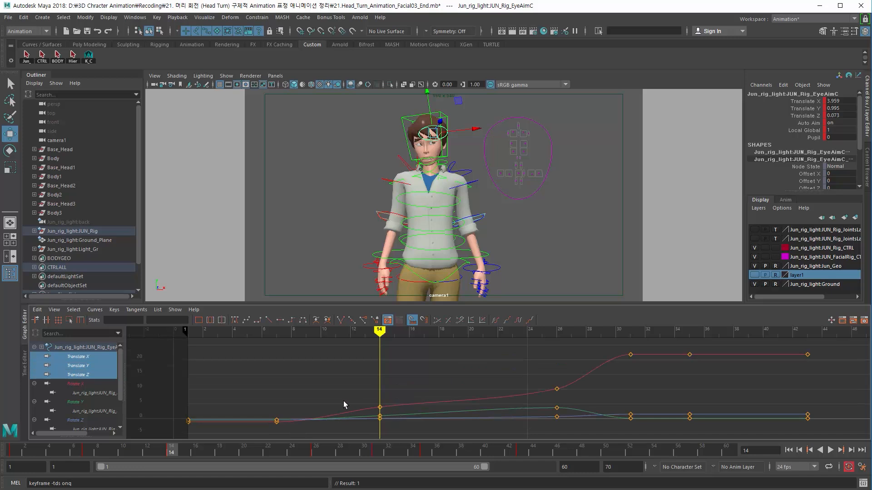
left_click_drag(398, 393, 342, 426)
left_click_drag(391, 455, 388, 449)
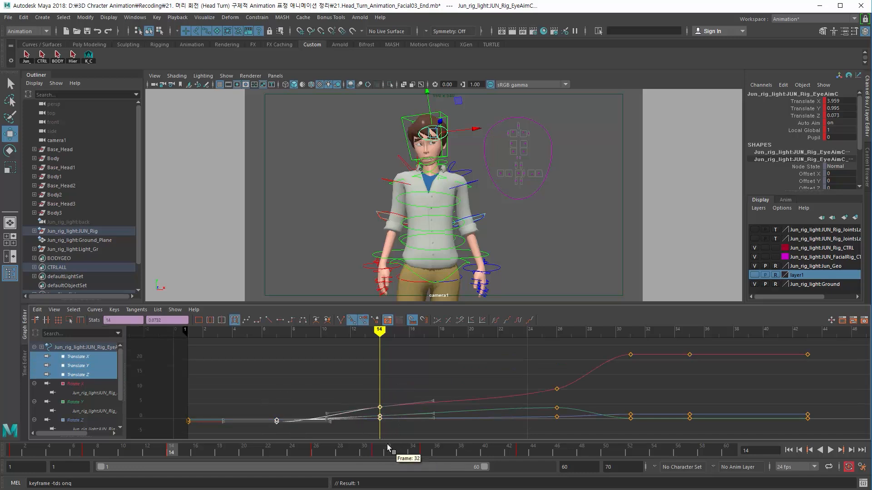
key("f")
left_click(453, 366)
left_click_drag(495, 380, 522, 401)
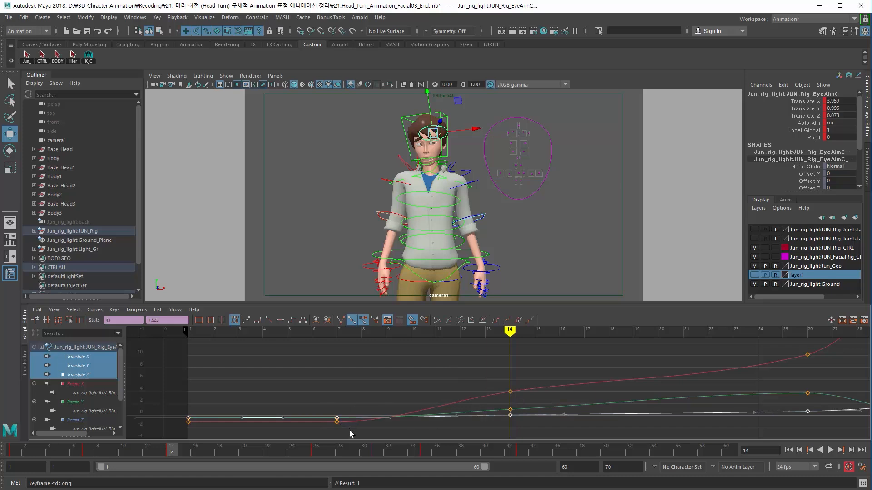
left_click_drag(350, 431, 333, 388)
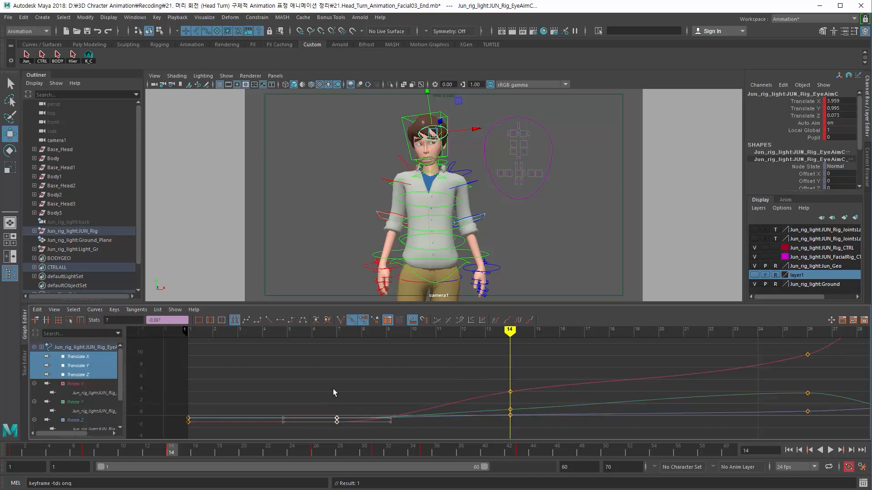
left_click(342, 323)
mouse_move(394, 426)
left_mouse_down()
mouse_move(375, 404)
mouse_move(391, 430)
left_mouse_up()
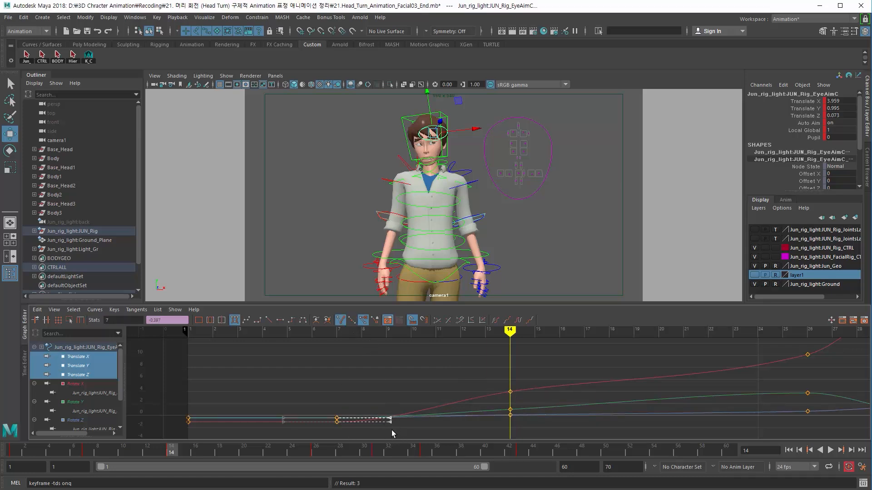
left_click(473, 398)
Step: Reshape the tangents at frames 7 and 14 on the eye aim's Translate X curve for a smoother rise
left_click(84, 358)
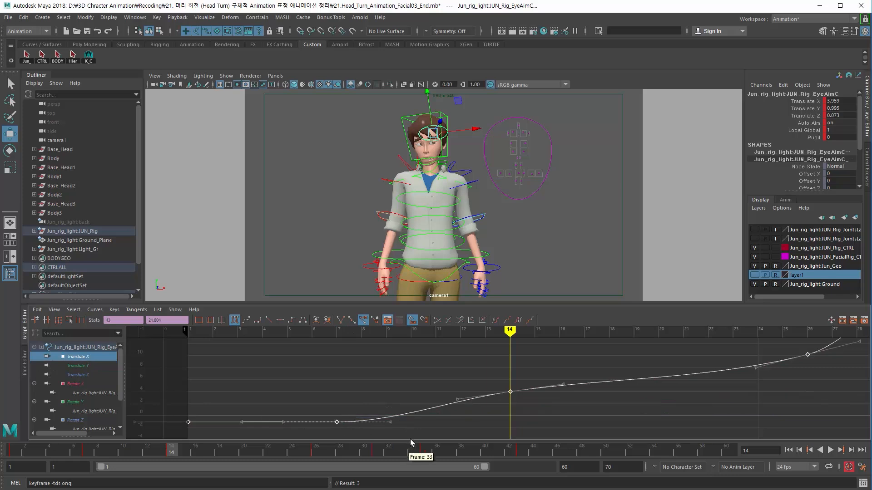
left_click(387, 420)
left_click_drag(387, 420, 380, 399)
left_click(511, 391)
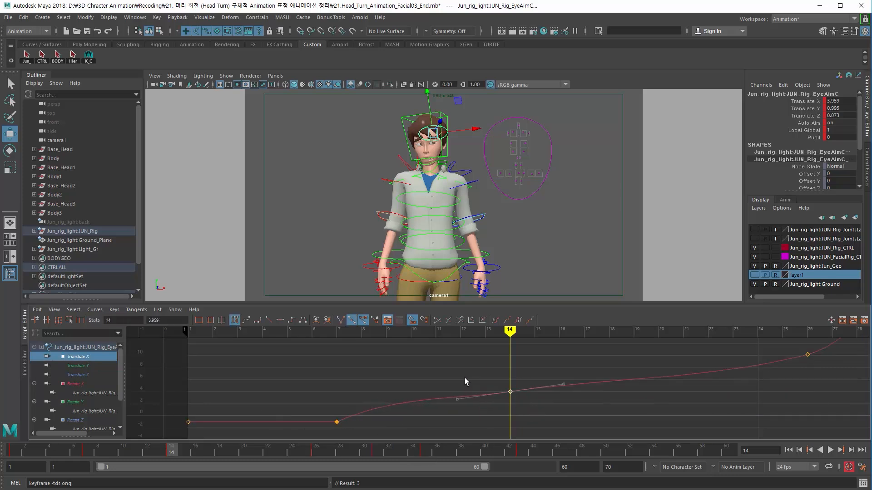
left_click_drag(474, 420, 474, 419)
middle_click_drag(466, 413, 463, 410)
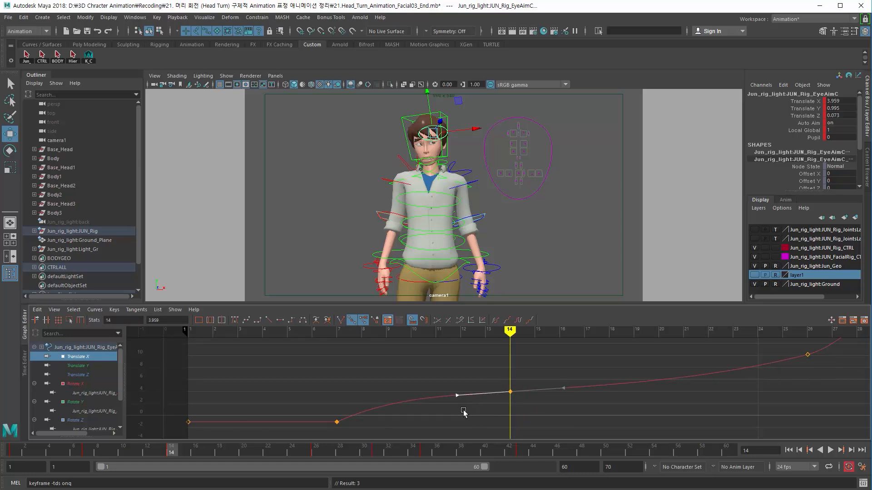
Step: Reshape the Translate Y curve's tangents at frames 7 and 14, flattening the frame 14 key
left_click(78, 366)
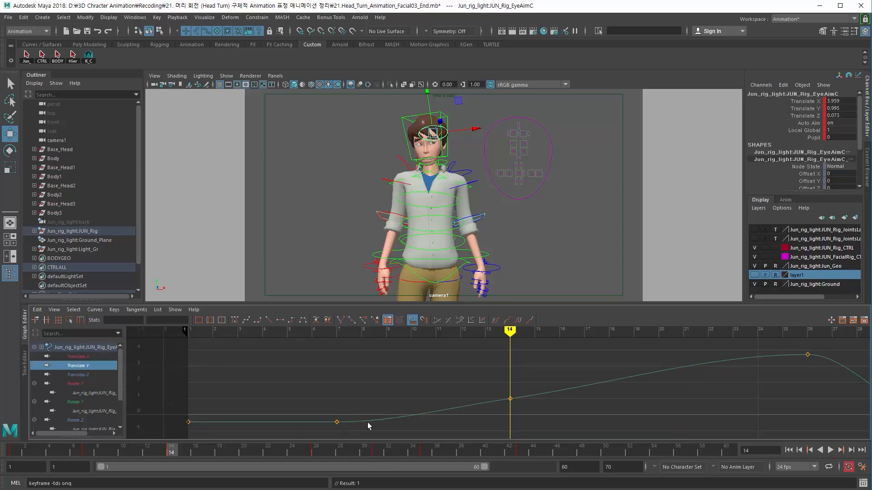
left_click_drag(347, 428, 348, 428)
middle_click_drag(408, 431, 399, 405)
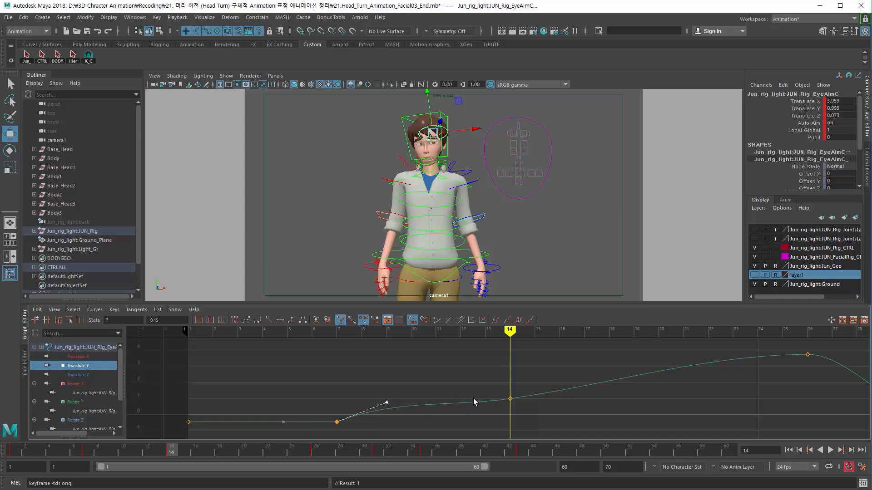
left_click_drag(480, 389, 541, 422)
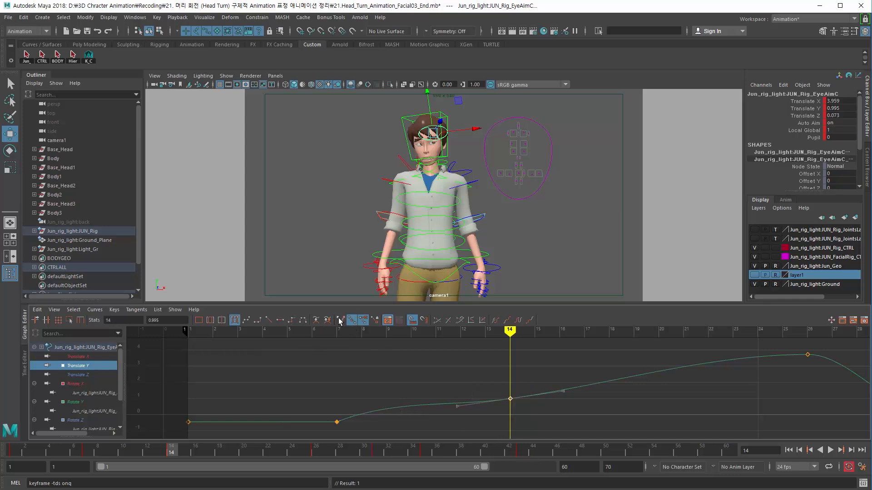
left_click(339, 321)
middle_click_drag(470, 422, 464, 412)
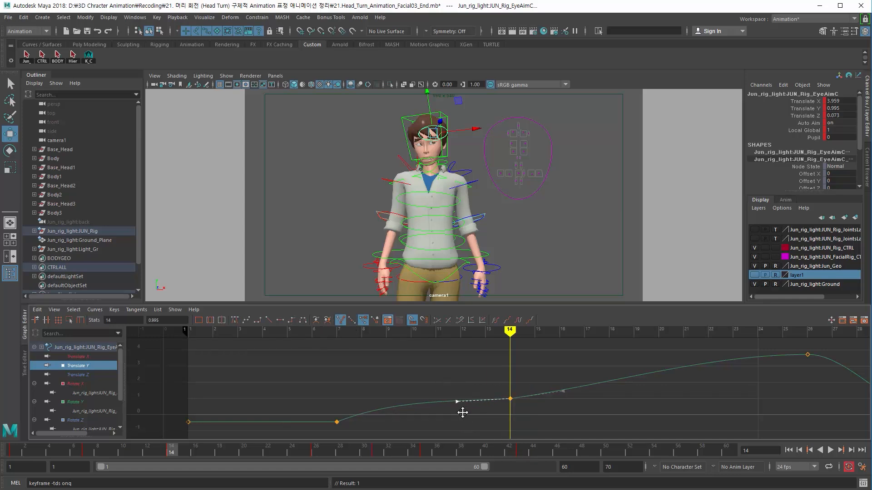
Step: Reshape the Translate Z curve's tangents at frames 7 and 14, flattening the frame 14 key
left_click(77, 375)
left_click(337, 422)
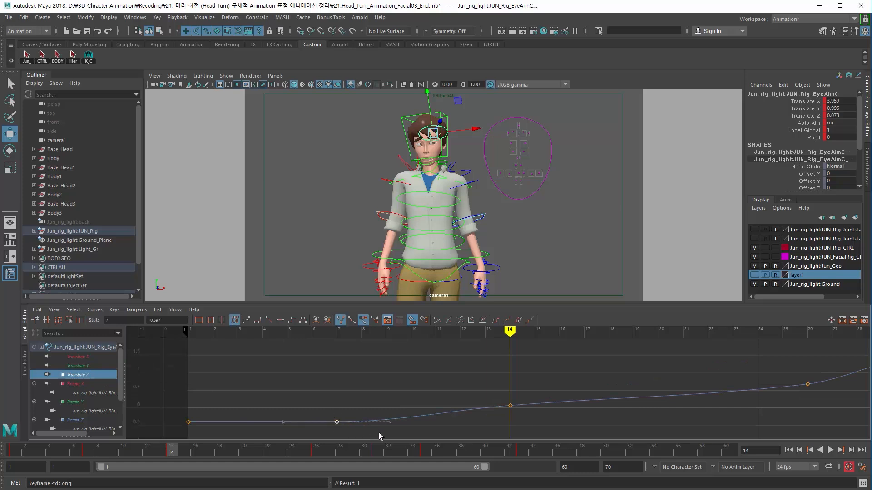
middle_click_drag(405, 429, 405, 420)
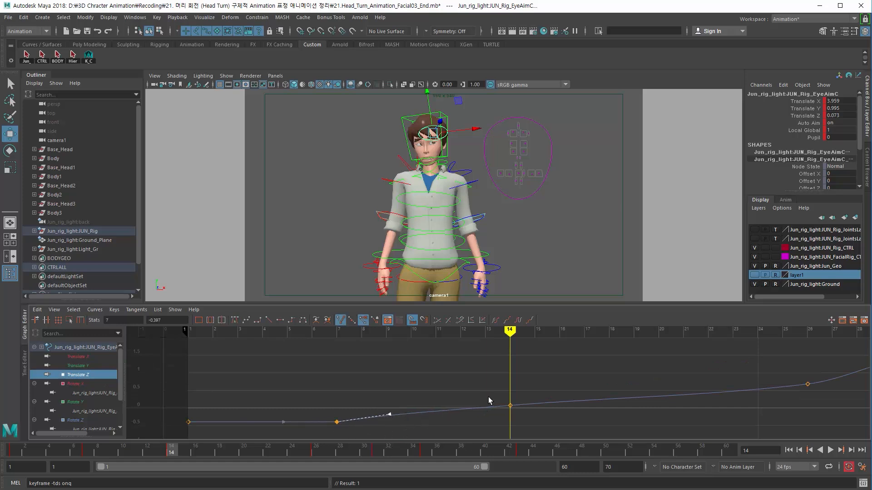
left_click_drag(490, 397, 521, 415)
left_click(340, 321)
middle_click_drag(481, 427, 476, 418)
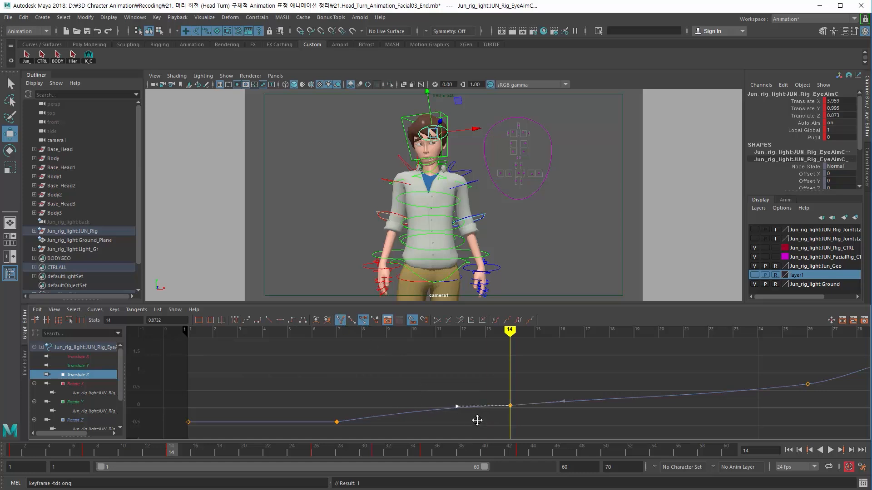
Step: Play the animation from the start to review the eye motion
left_click(95, 450)
left_click_drag(96, 449, 10, 487)
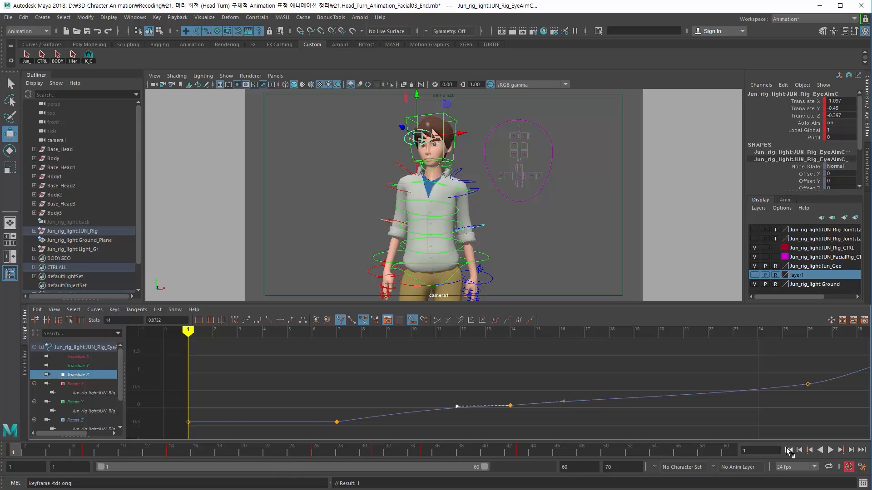
left_click(831, 451)
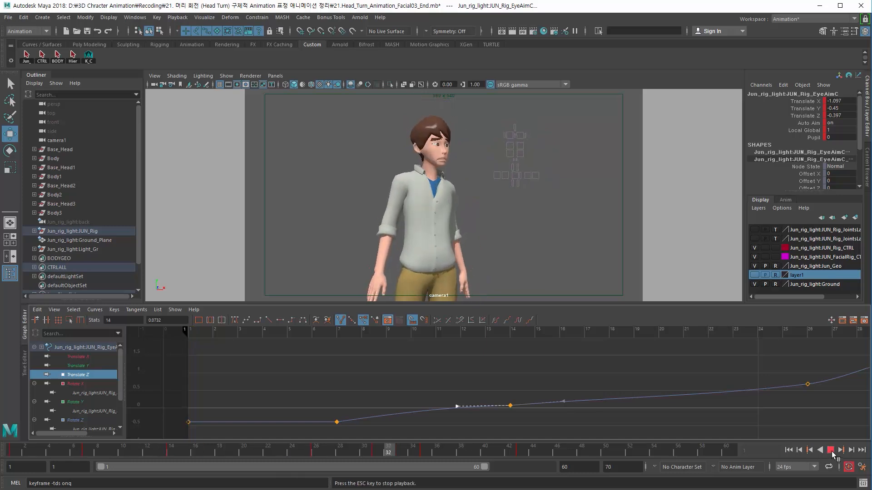
left_click(831, 451)
Step: Select the mouth control and key its Translate Y at -0.4 on frame 26
left_click_drag(306, 455, 376, 458)
left_click(439, 170)
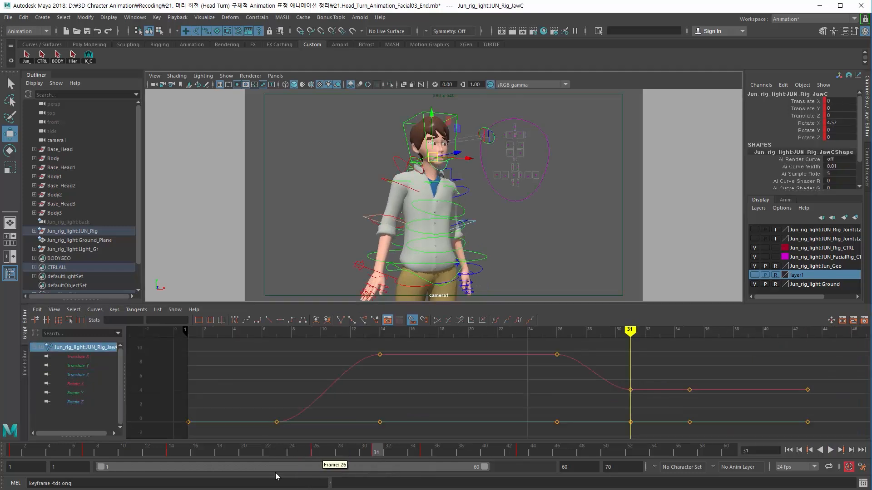
left_click_drag(195, 457, 316, 459)
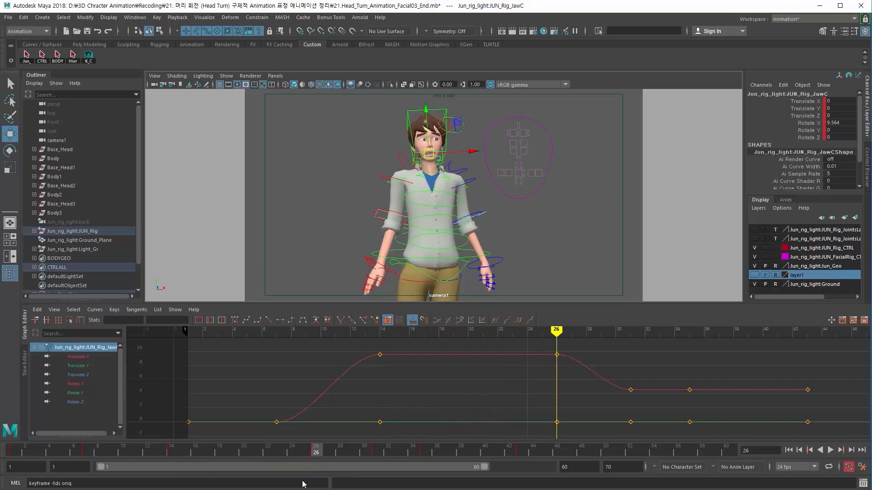
left_click(520, 174)
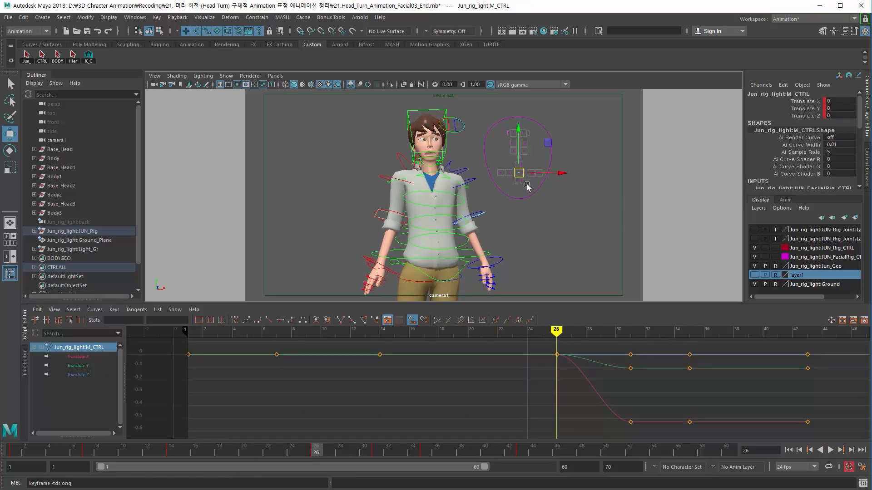
left_click_drag(175, 451, 314, 456)
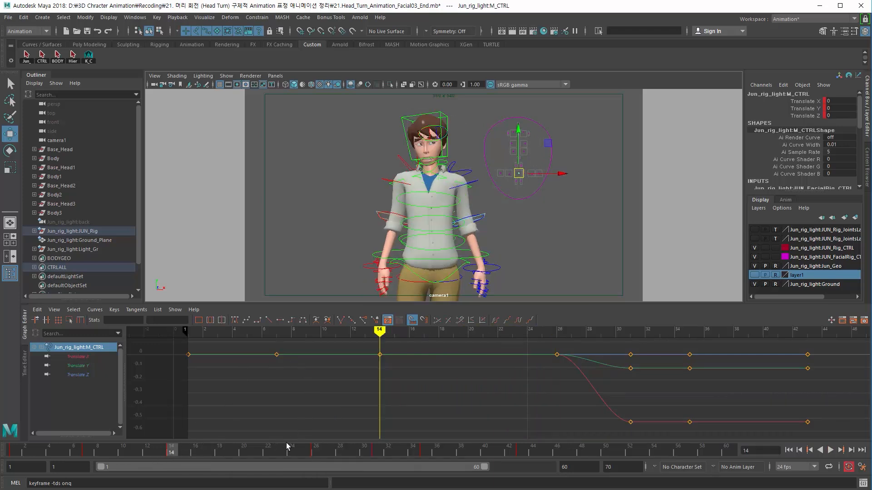
left_click(313, 453)
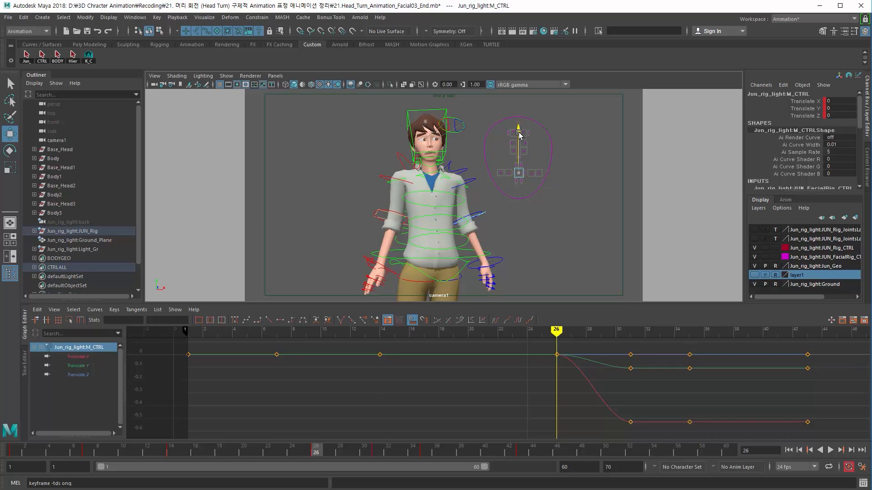
left_click_drag(518, 132, 519, 134)
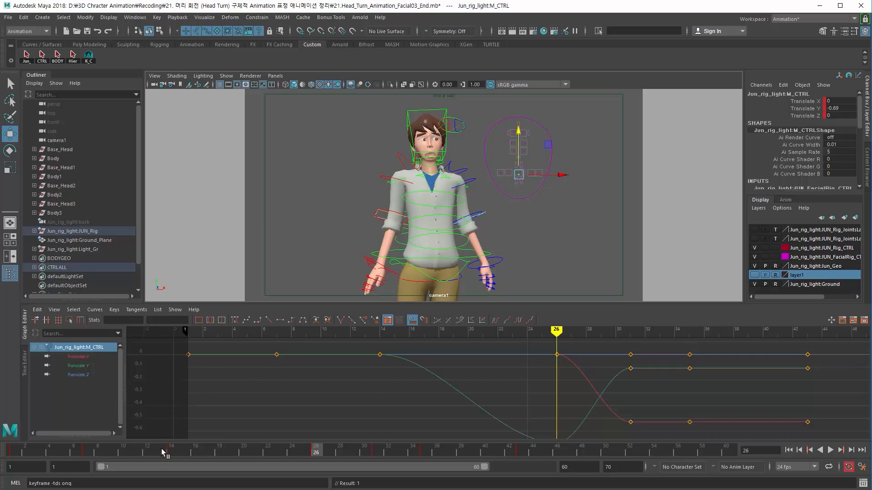
mouse_move(168, 452)
left_mouse_down()
mouse_move(331, 453)
mouse_move(321, 453)
left_mouse_up()
double_click(835, 108)
type("-0.4")
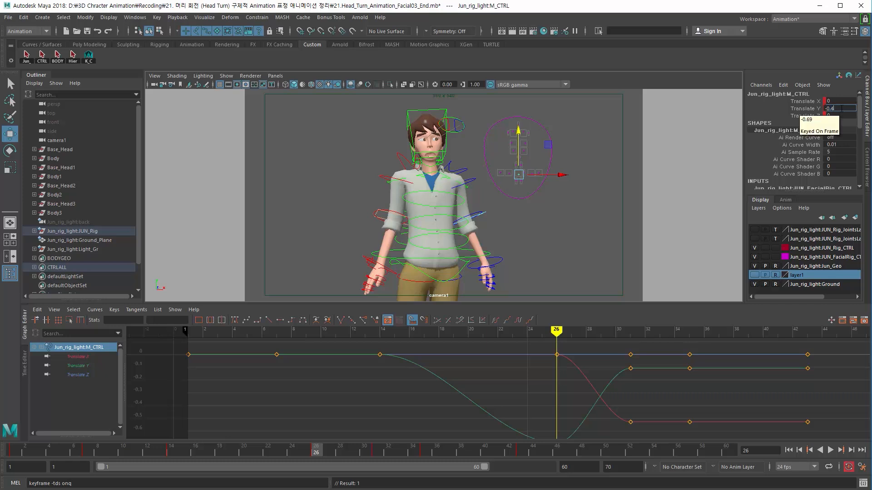
key("Return")
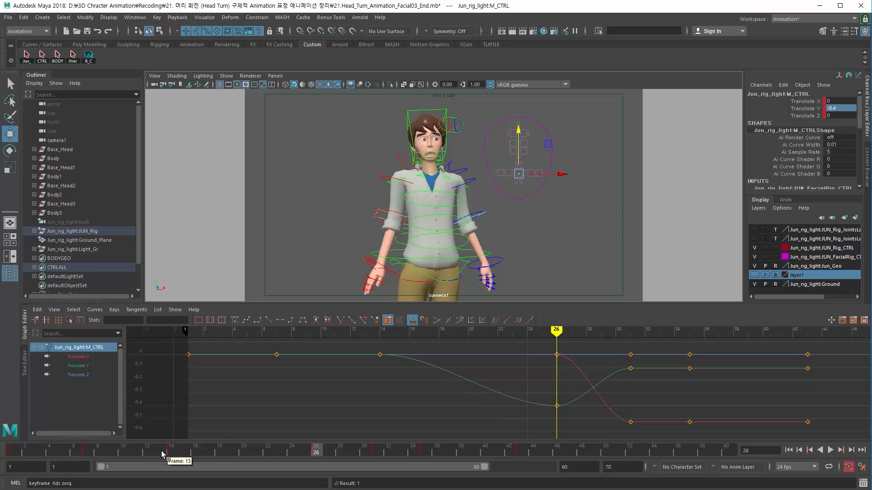
Step: Flatten the tangent of the mouth control's Translate Y key at frame 26
left_click_drag(165, 454, 256, 454)
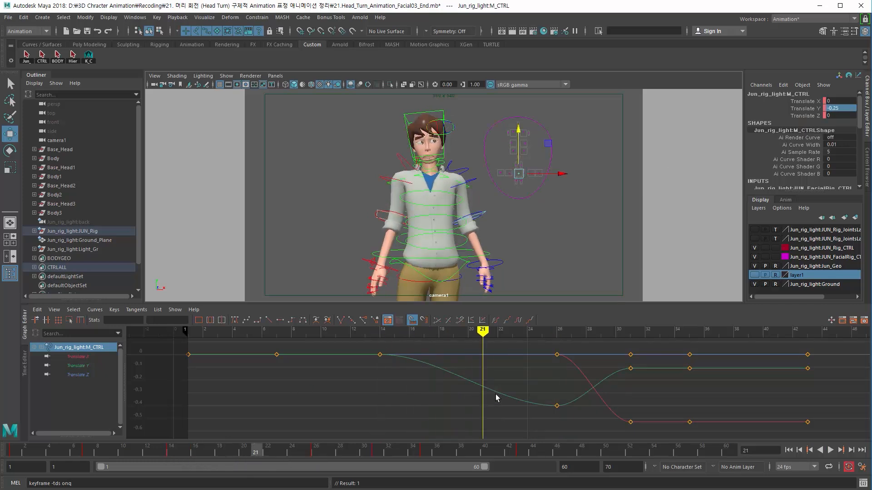
left_click_drag(514, 390, 567, 420)
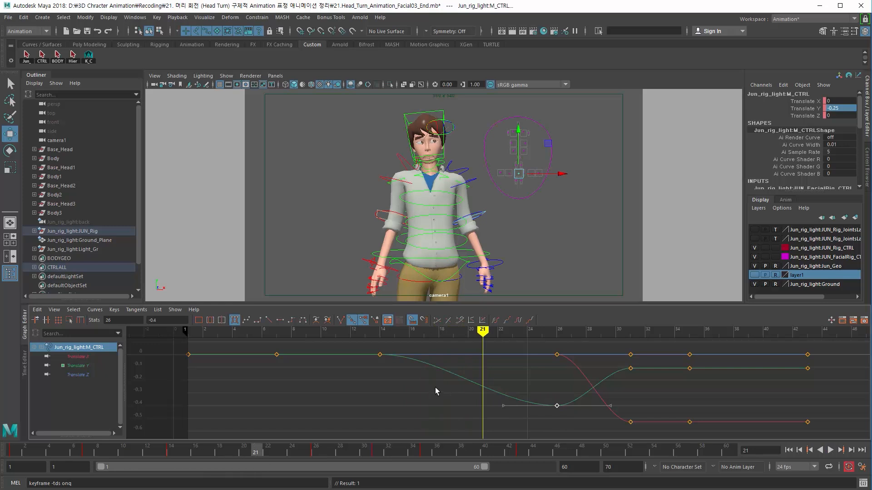
left_click_drag(373, 345, 541, 423)
left_click(77, 366)
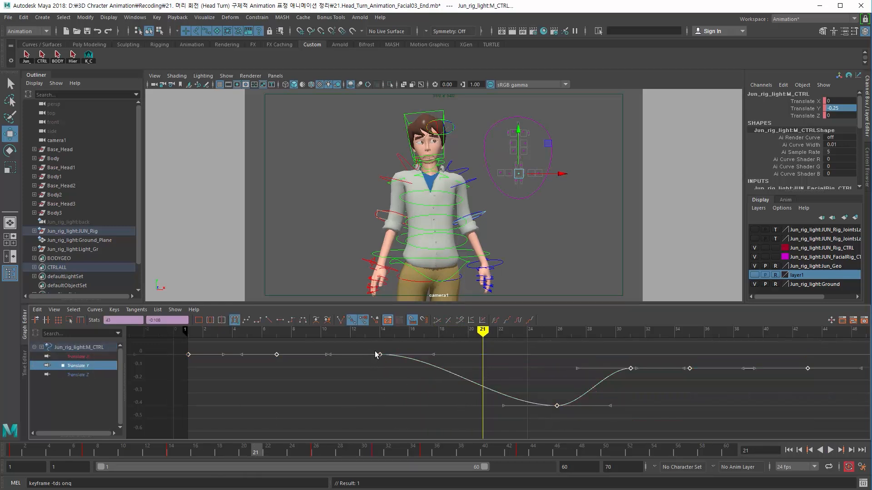
left_click(557, 405)
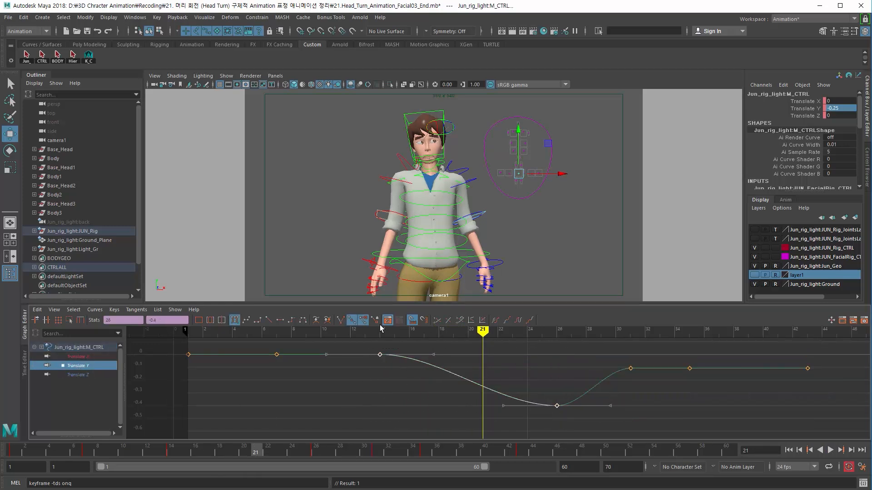
left_click(340, 320)
Step: Angle the out-tangent of the mouth control's frame 14 Translate Y key downward to ease into the drop
left_click_drag(389, 361, 390, 362)
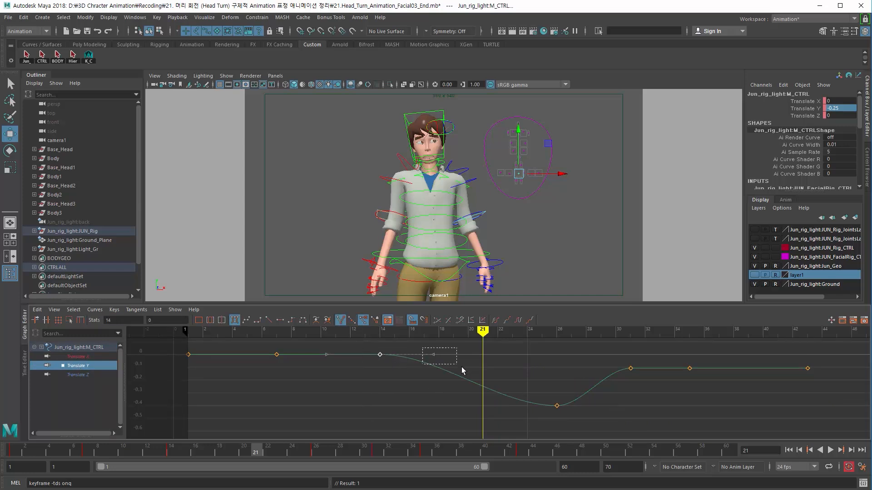
middle_click_drag(484, 354, 475, 412)
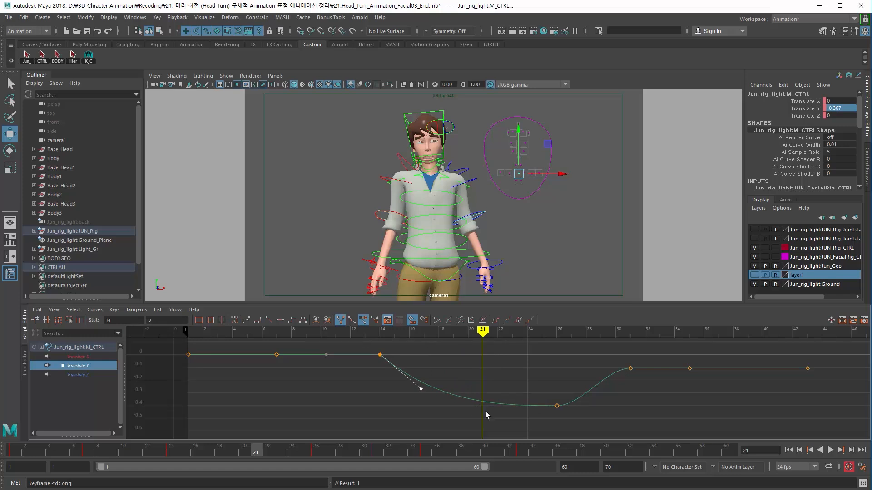
left_click_drag(552, 398, 605, 431)
key("f")
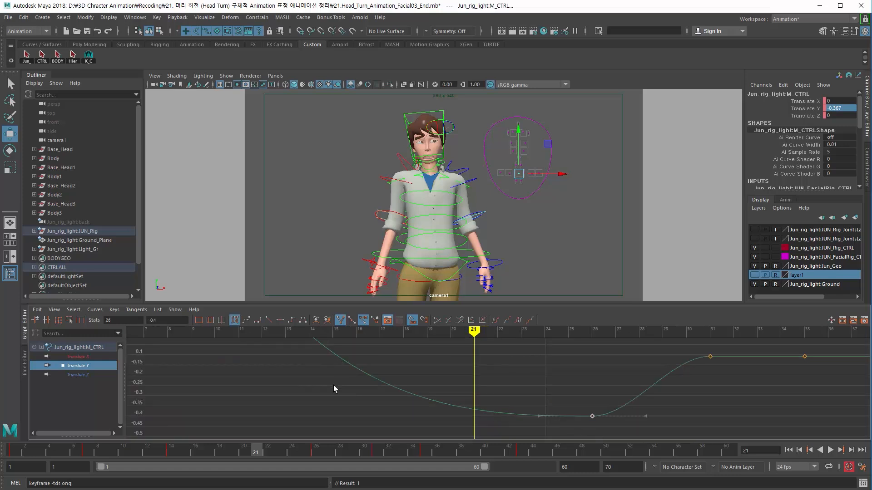
key("a")
left_click_drag(355, 351, 412, 377)
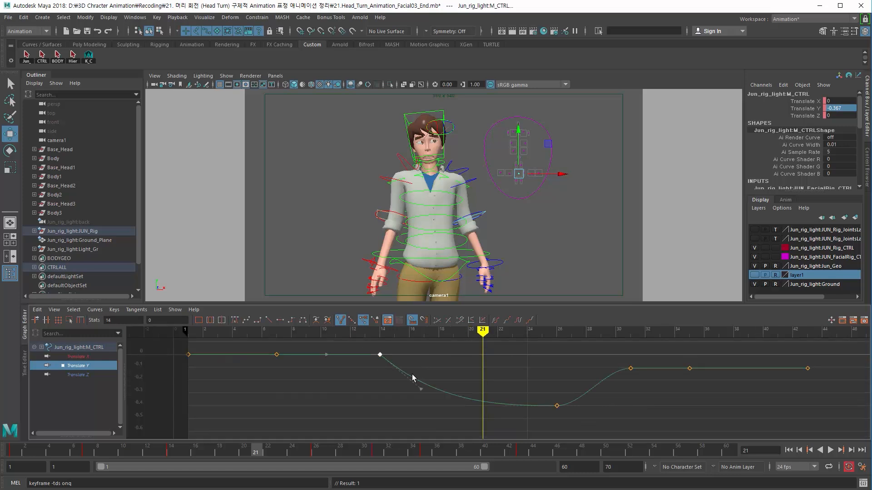
middle_click_drag(412, 377, 419, 404)
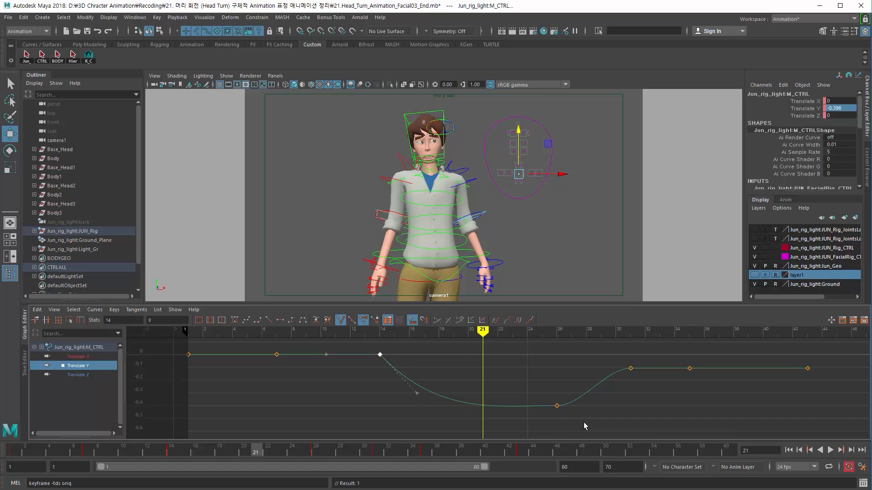
left_click_drag(585, 426, 484, 403)
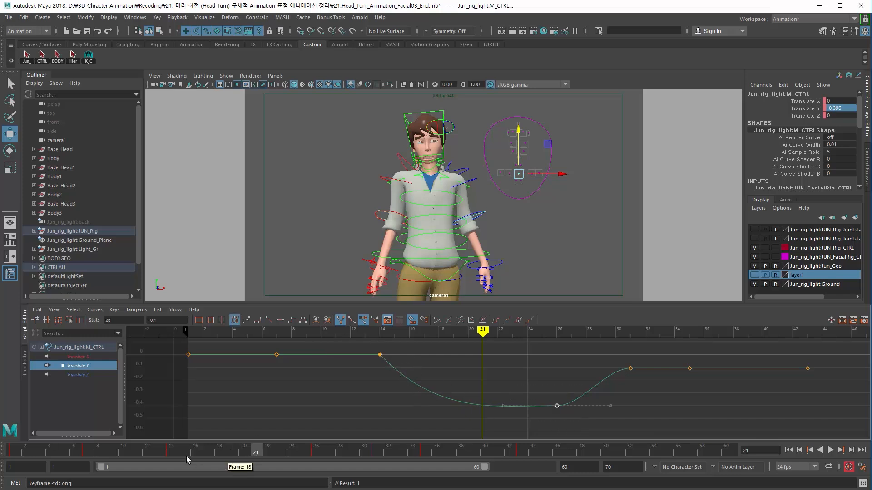
Step: Lower the mouth control's Translate Y key at frame 26 to about -0.73
mouse_move(179, 454)
left_mouse_down()
mouse_move(218, 457)
mouse_move(109, 456)
mouse_move(242, 458)
left_mouse_up()
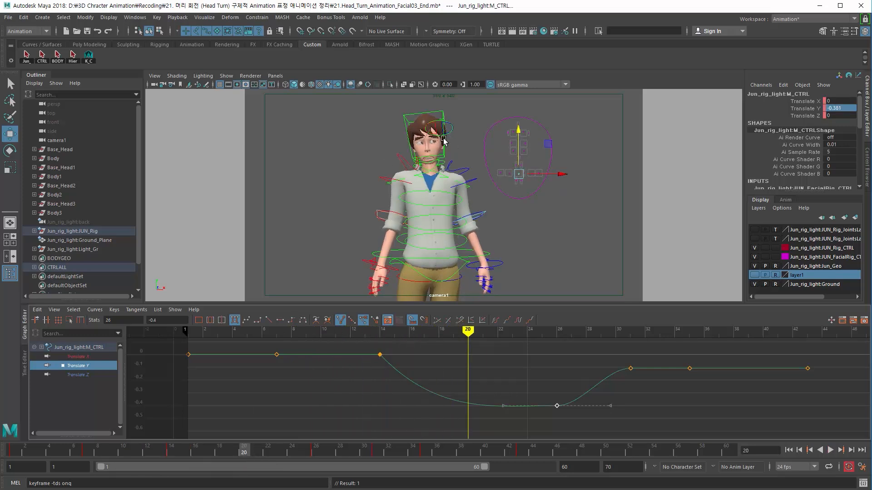
left_click_drag(465, 330, 556, 331)
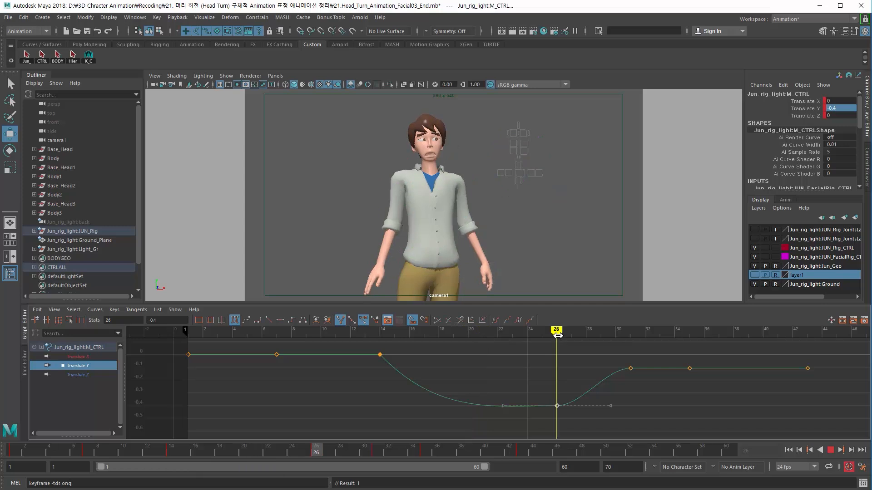
middle_click_drag(553, 393, 562, 442)
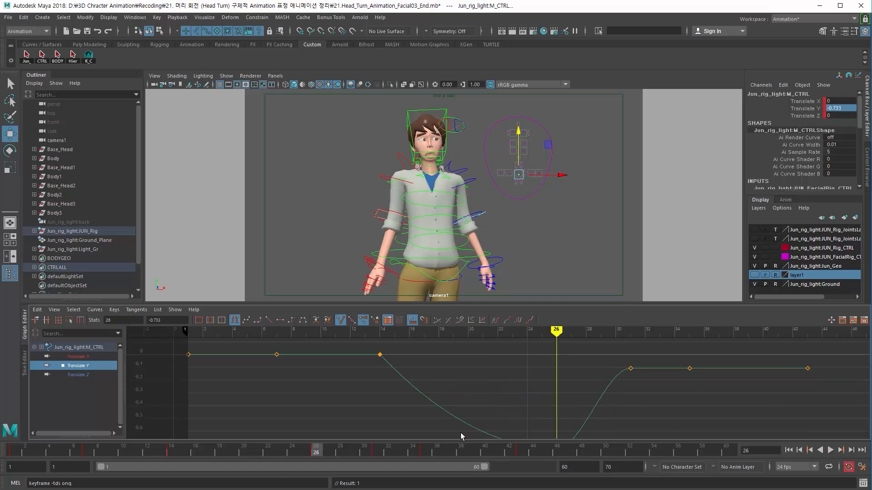
Step: Steepen the out-tangent of the mouth control's frame 14 key so the mouth drops sooner
mouse_move(203, 454)
left_mouse_down()
mouse_move(185, 454)
mouse_move(207, 453)
left_mouse_up()
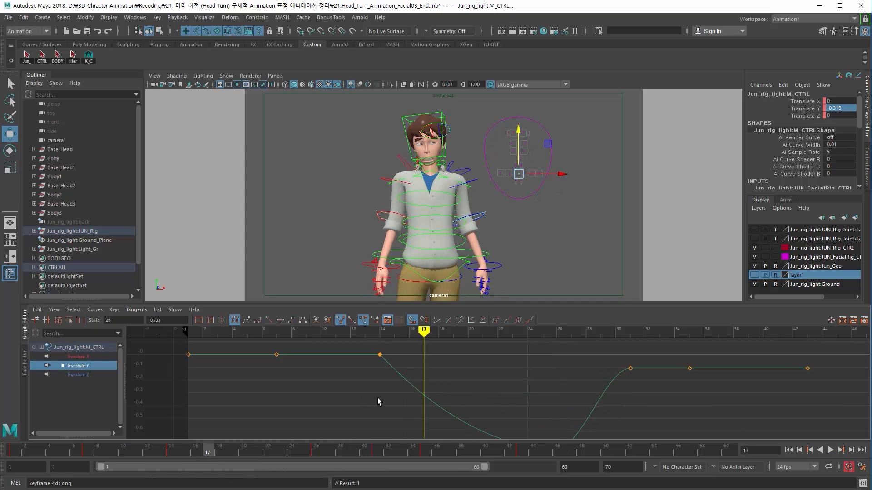
key("a")
middle_click_drag(493, 417, 474, 420)
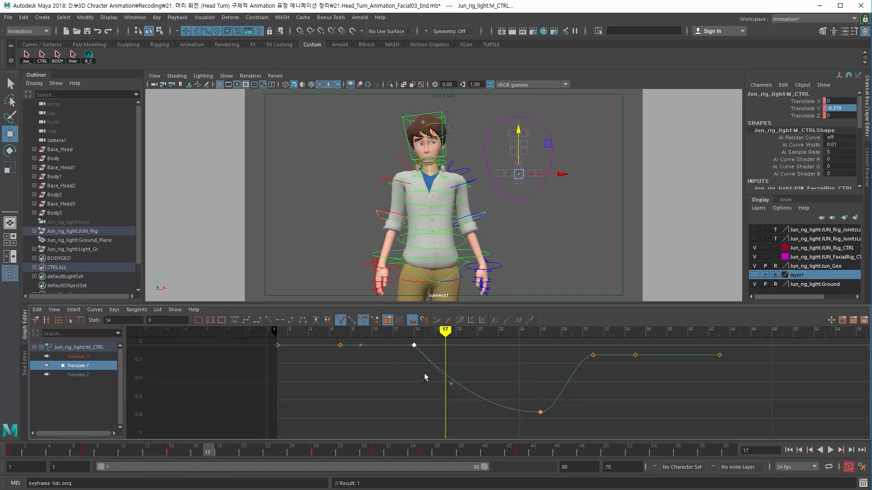
middle_click_drag(464, 393, 453, 412)
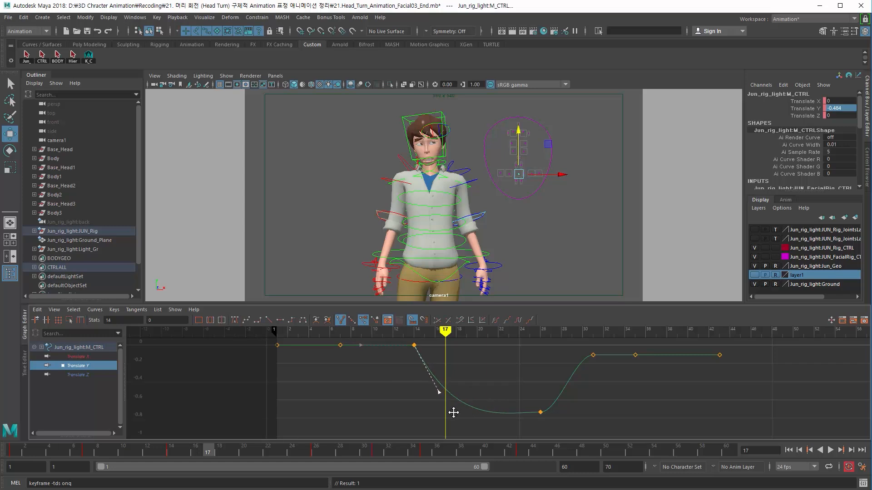
left_click(175, 453)
left_click_drag(193, 453, 110, 453)
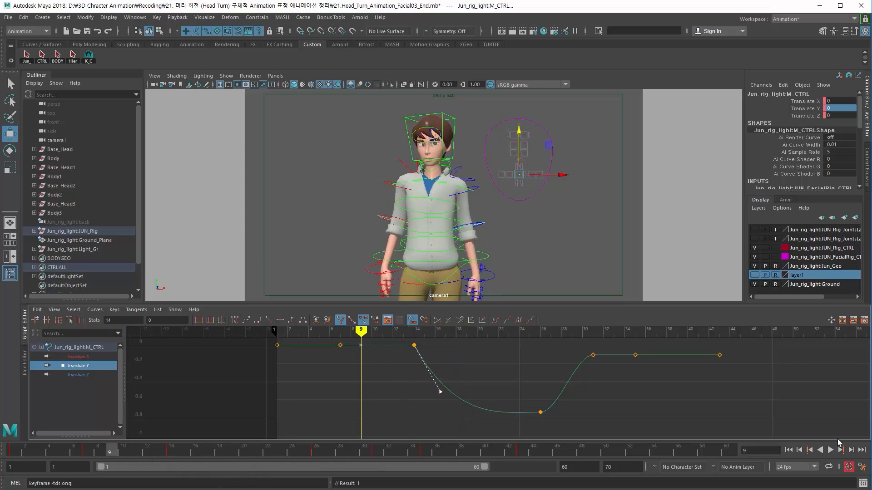
Step: Play the animation from the start to review the mouth drop
left_click(789, 451)
left_click(830, 450)
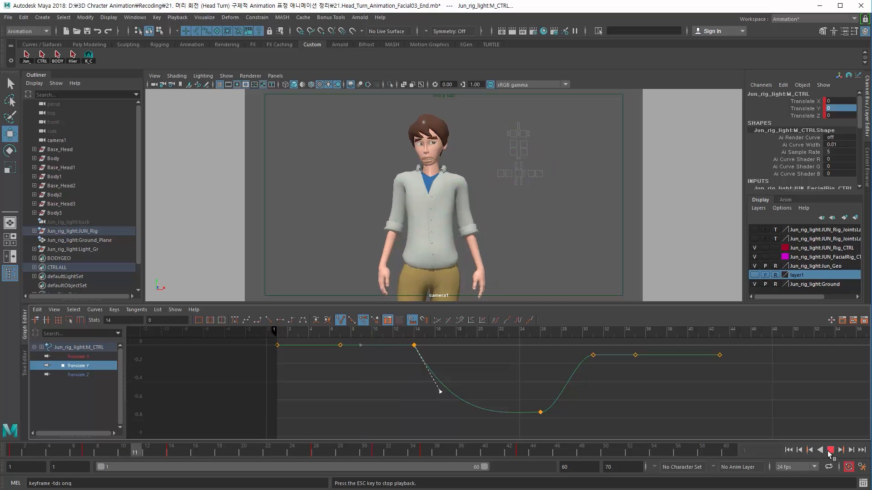
left_click(830, 450)
Step: Pull the frame 14 key's out-tangent further down for a sharper fall
left_click_drag(176, 451, 206, 452)
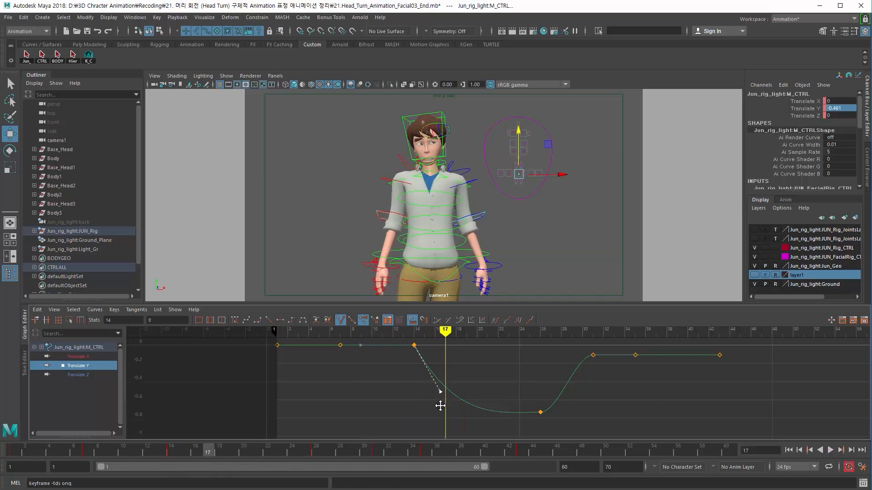
left_click_drag(440, 392, 436, 416)
left_click(279, 320)
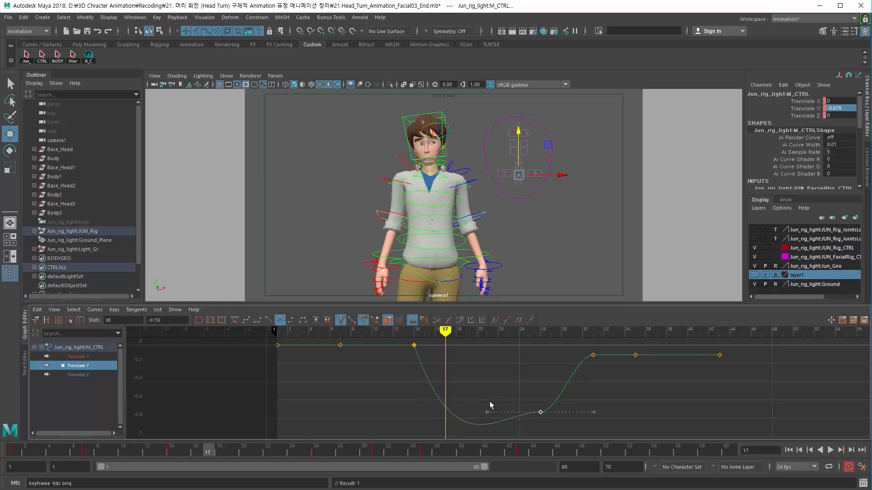
Step: Reshape the in-tangent of the frame 26 key to smooth the bottom of the drop
middle_click_drag(503, 428, 457, 421)
left_click_drag(502, 418, 499, 418)
middle_click_drag(498, 415, 498, 420)
middle_click_drag(487, 414, 442, 410)
Step: Try Free Tangent Length, then convert the curve to Weighted Tangents and lengthen the frame 26 key's in-tangent
left_click(130, 310)
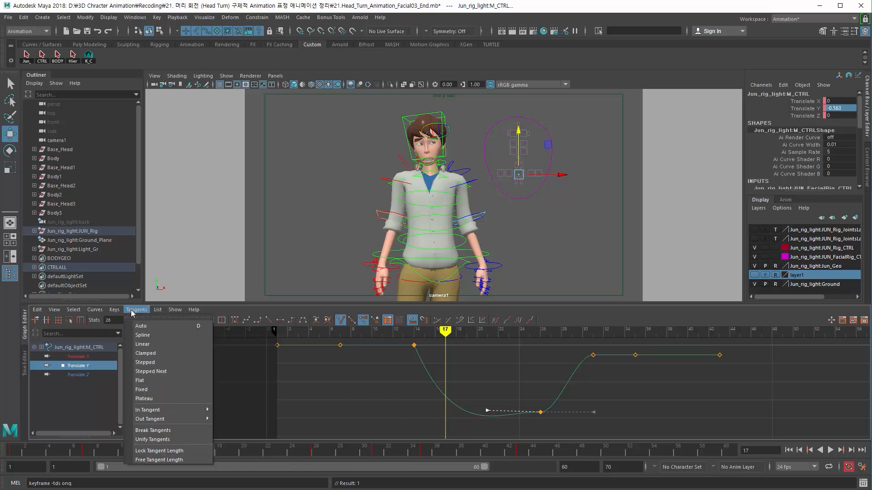
left_click(159, 460)
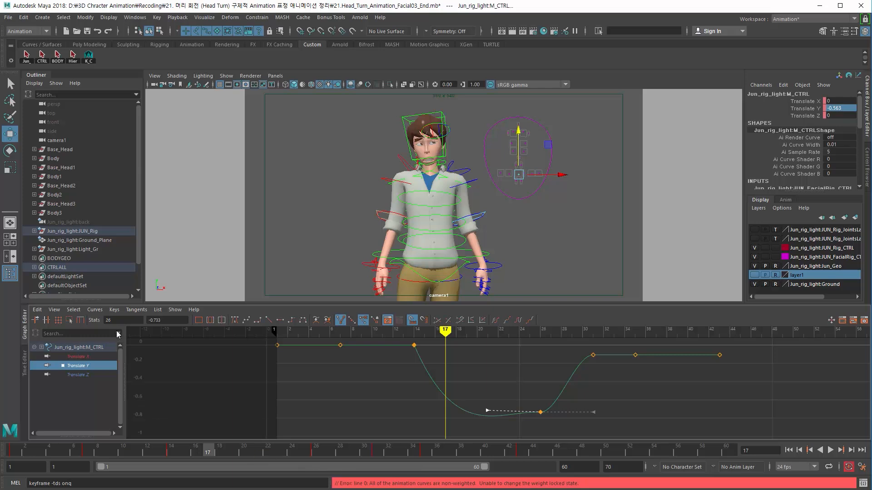
left_click(95, 309)
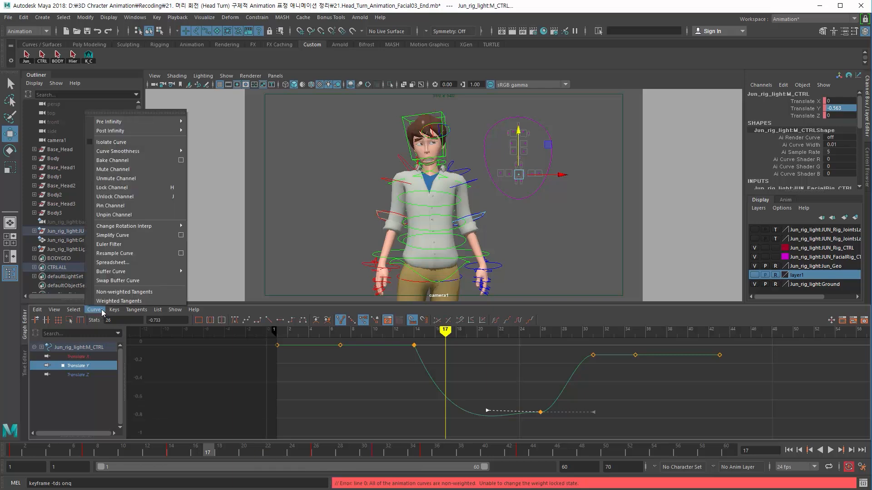
left_click(134, 302)
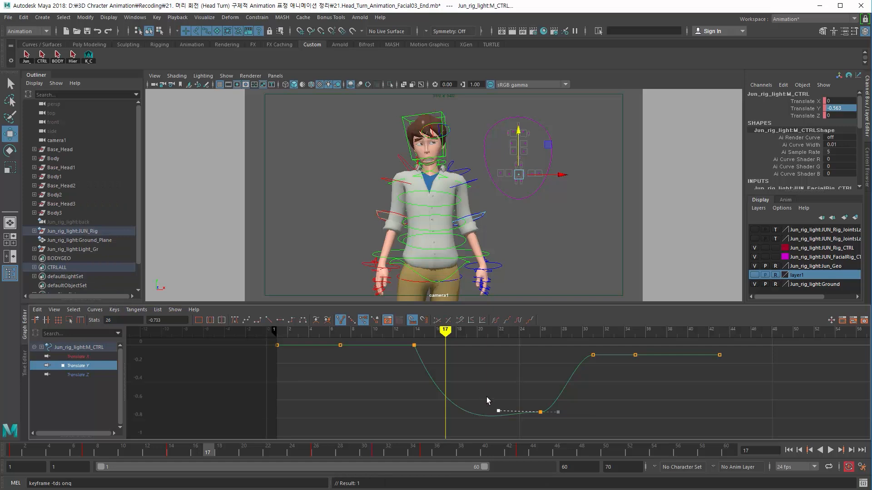
middle_click_drag(475, 413, 434, 412)
middle_click_drag(541, 429, 540, 432)
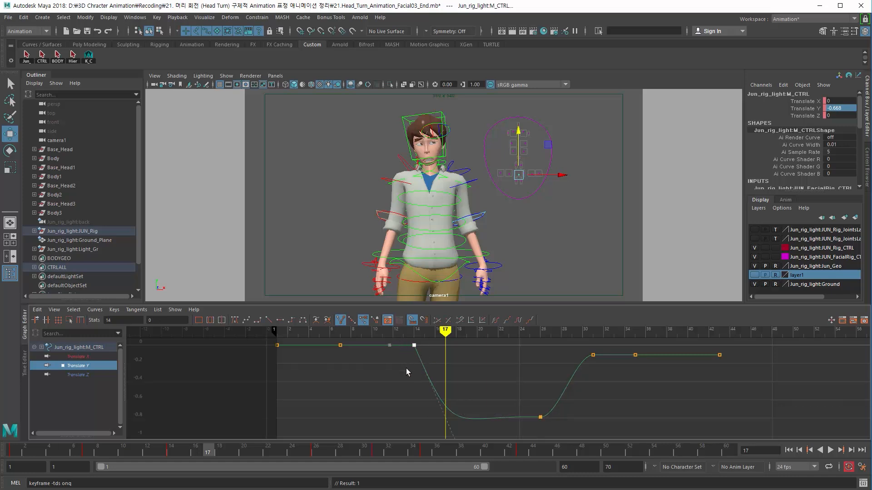
Step: Lengthen and angle the frame 14 key's weighted out-tangent to shape the mouth's fall
middle_click_drag(419, 402, 380, 425, "alt")
scroll(380, 419, "down", 2)
middle_click_drag(453, 427, 425, 416)
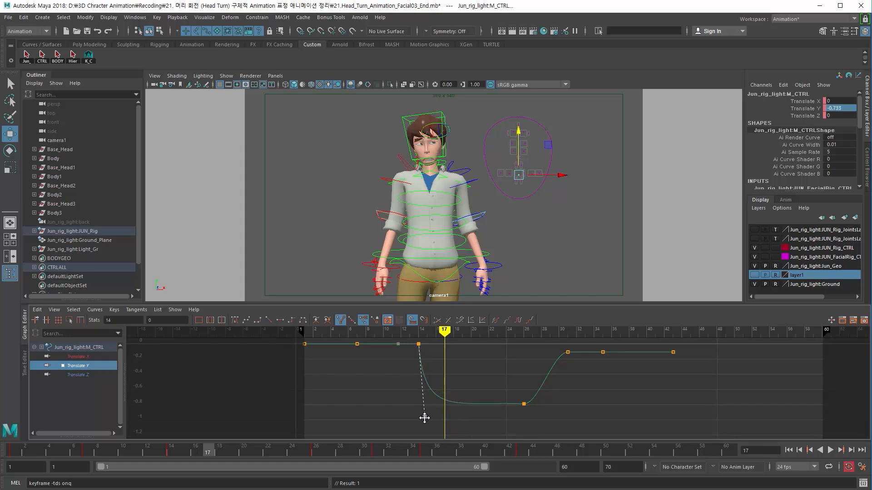
left_click_drag(157, 454, 217, 461)
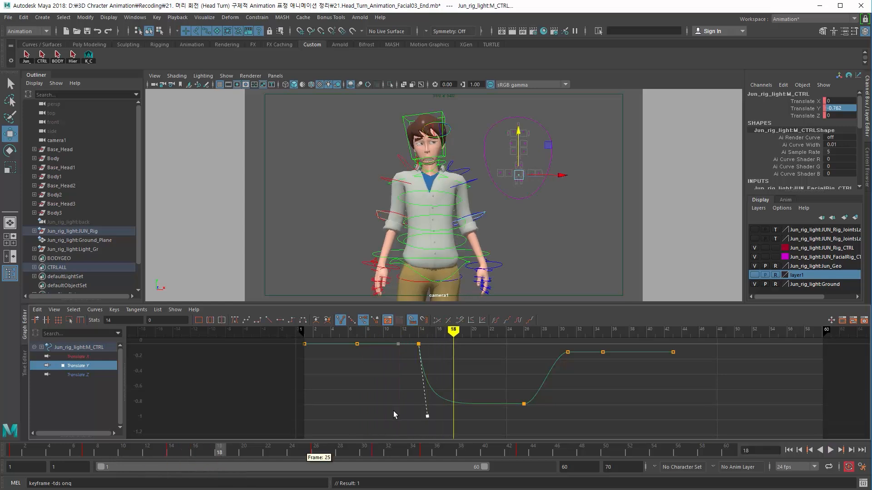
left_click_drag(398, 402, 440, 429)
middle_click_drag(449, 426, 462, 425)
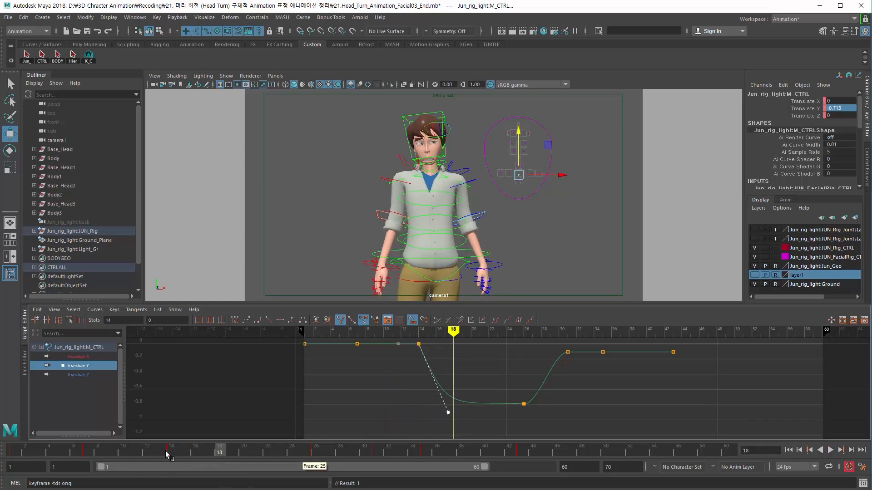
Step: Scrub and play the animation from the start to review the mouth motion
left_click_drag(168, 452, 330, 469)
left_click_drag(413, 487, 4, 486)
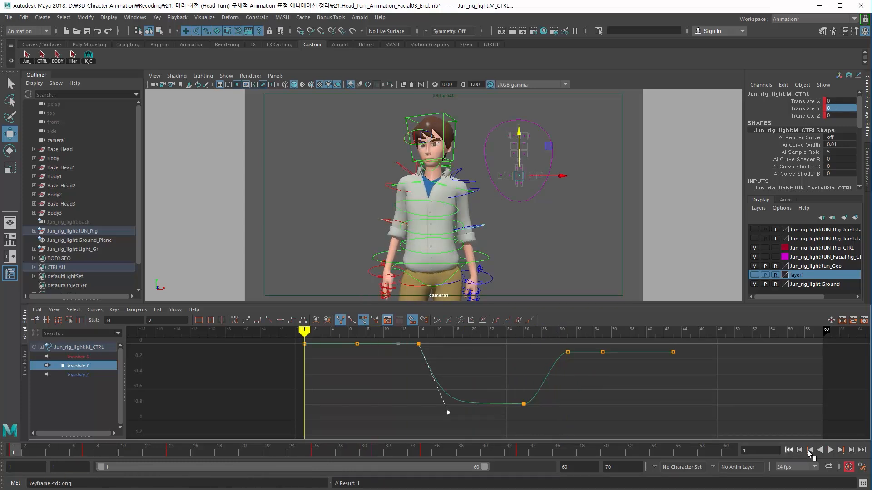
left_click(829, 450)
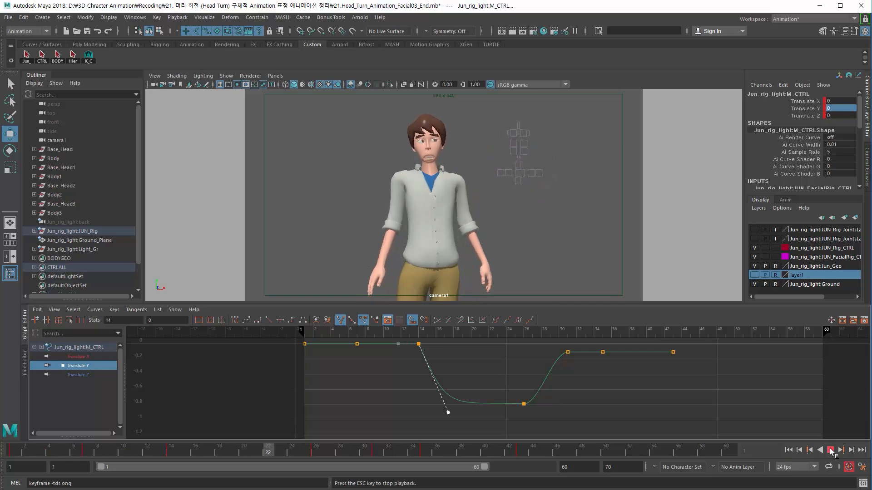
left_click(829, 448)
Step: Shift the mouth control's frame 14 and 26 keys two frames earlier, to frames 12 and 24
left_click_drag(150, 451, 213, 460)
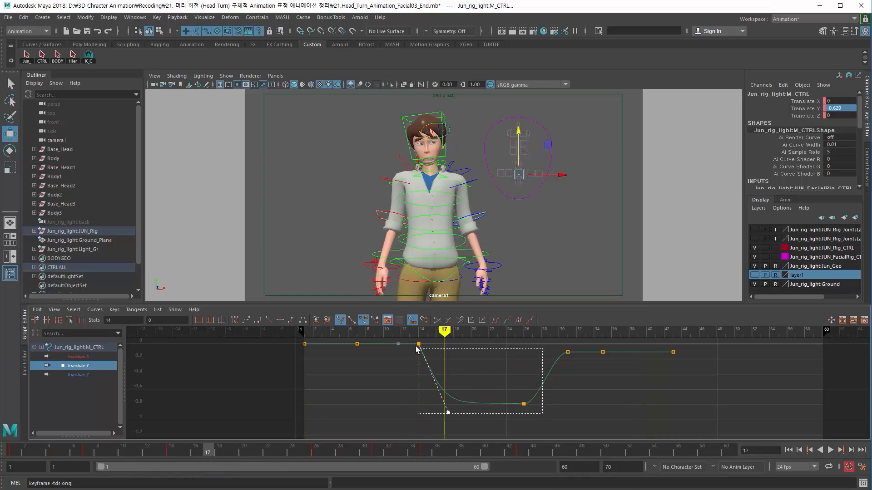
left_click_drag(417, 348, 411, 338)
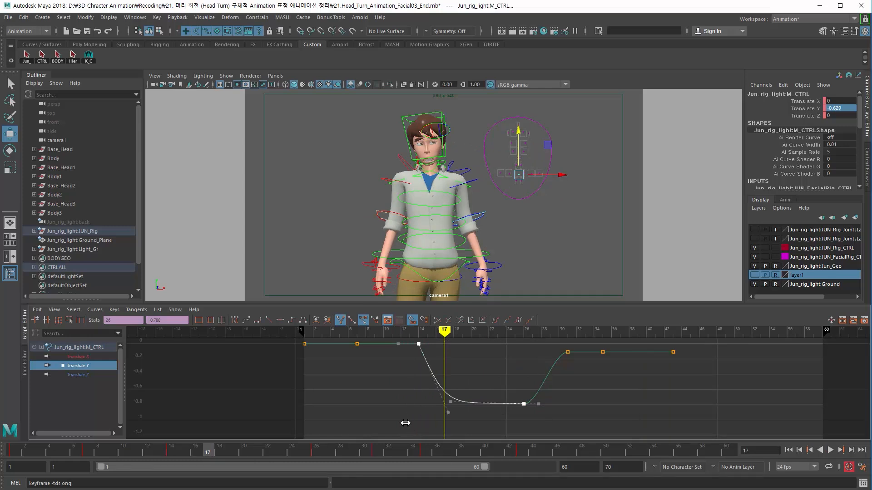
middle_click_drag(407, 423, 383, 426)
left_click_drag(151, 456, 123, 457)
Step: Play the animation from the start to review the new mouth timing
left_click(788, 450)
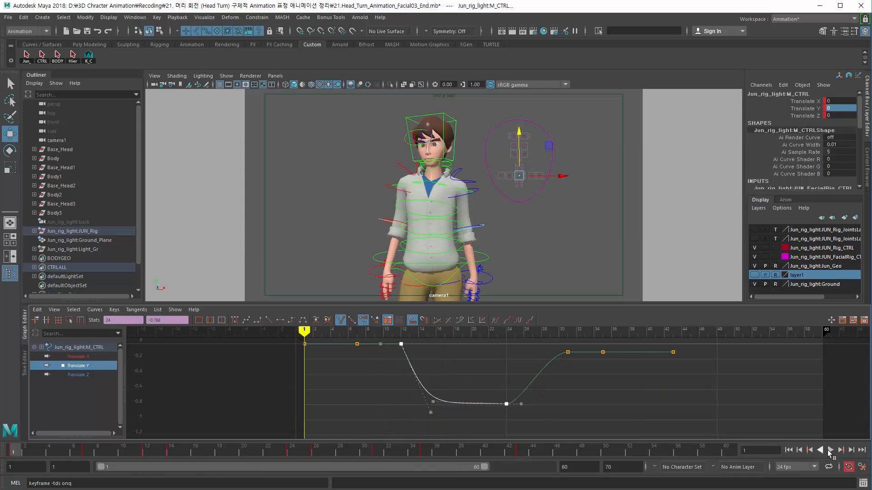
left_click(830, 449)
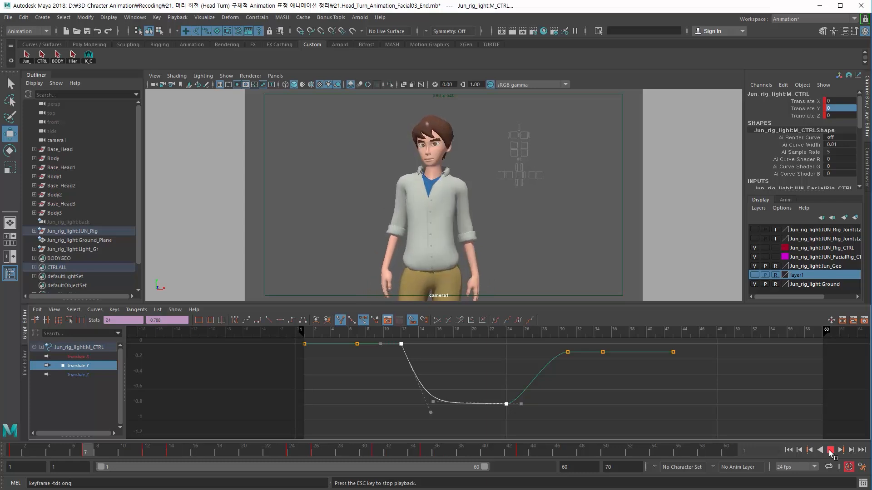
left_click(830, 450)
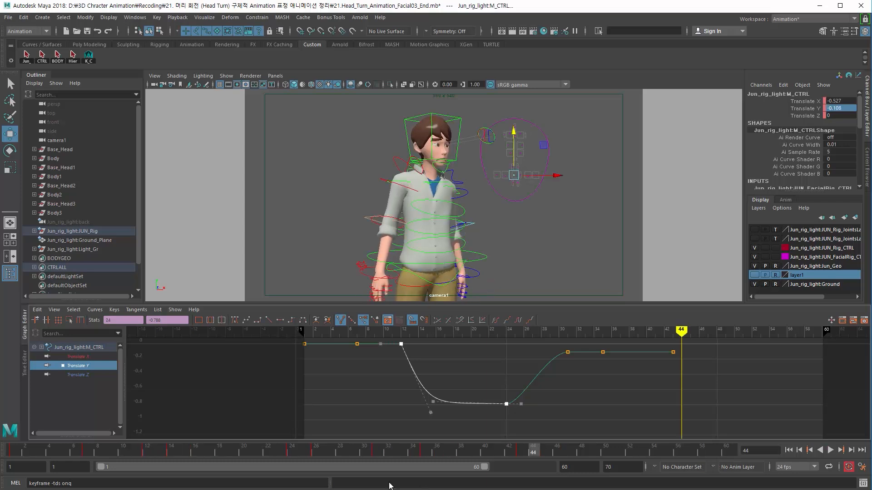